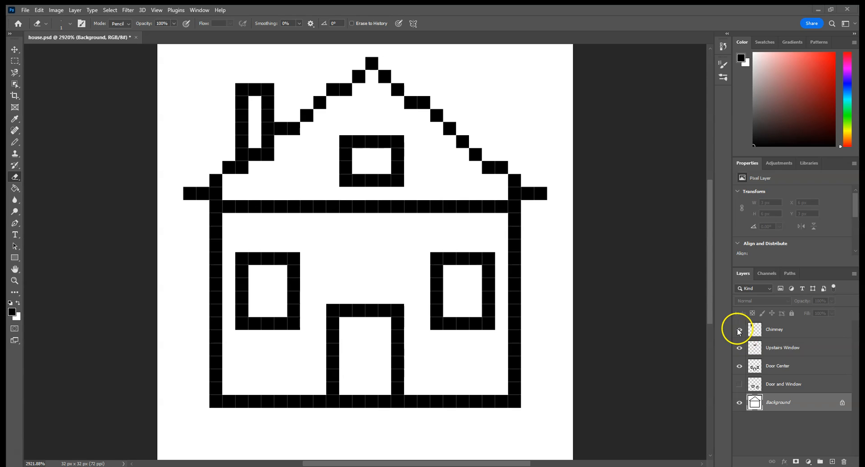
- Hide the Chimney, Upstairs Window and Door Center layers, and convert the locked Background into an editable layer named House
{"action": "left_click_drag", "start_coordinate": [739, 332], "coordinate": [739, 365]}
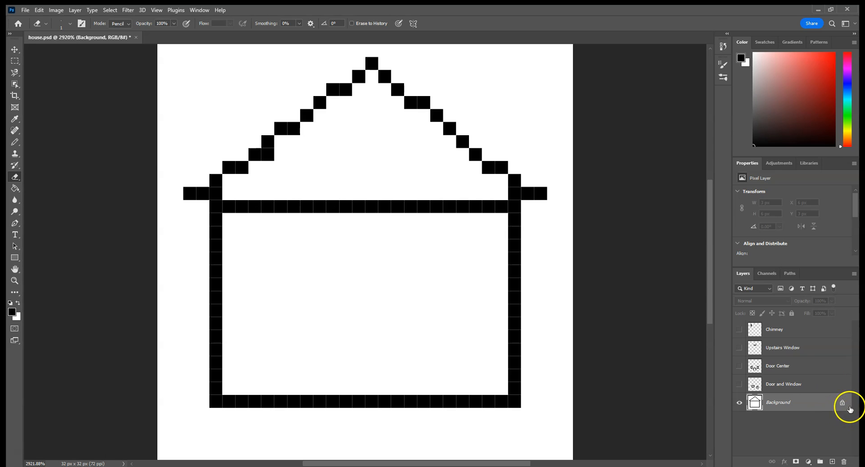
{"action": "left_click", "coordinate": [841, 414]}
{"action": "left_click", "coordinate": [842, 403]}
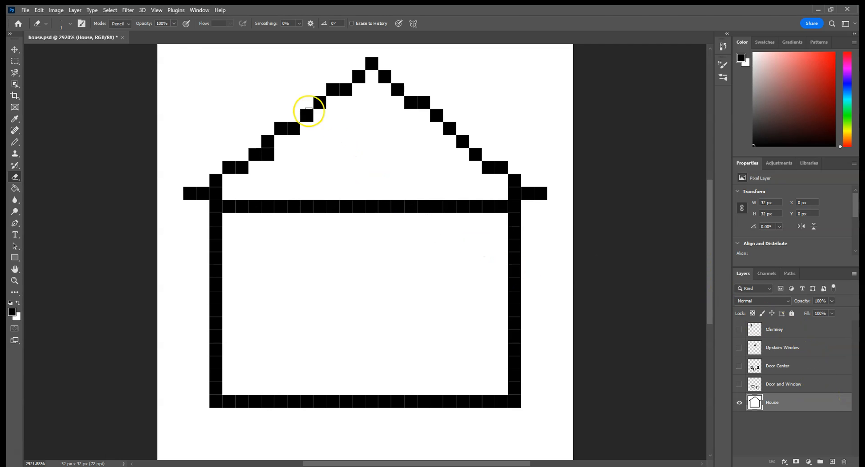
- Erase the House layer's upper-left corner with the Pencil-mode eraser, and a diagonal streak beside the right roof slope in Brush mode
{"action": "mouse_move", "coordinate": [215, 59]}
{"action": "left_mouse_down"}
{"action": "mouse_move", "coordinate": [179, 89]}
{"action": "mouse_move", "coordinate": [164, 72]}
{"action": "left_mouse_up"}
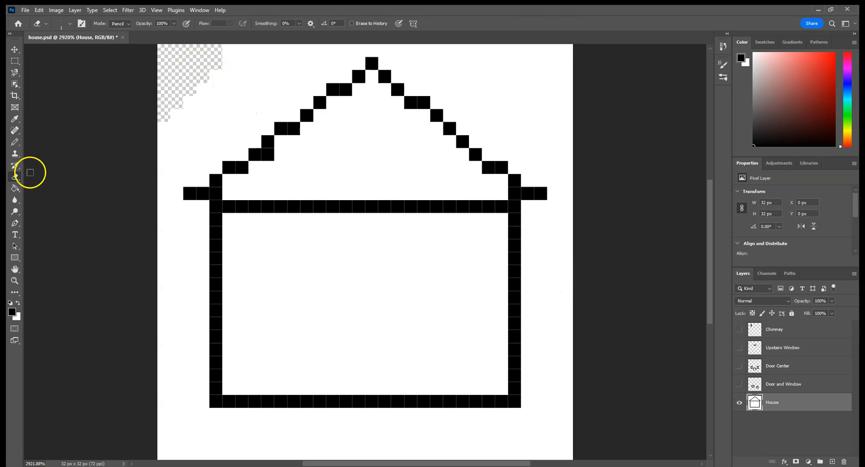
{"action": "left_click", "coordinate": [129, 25]}
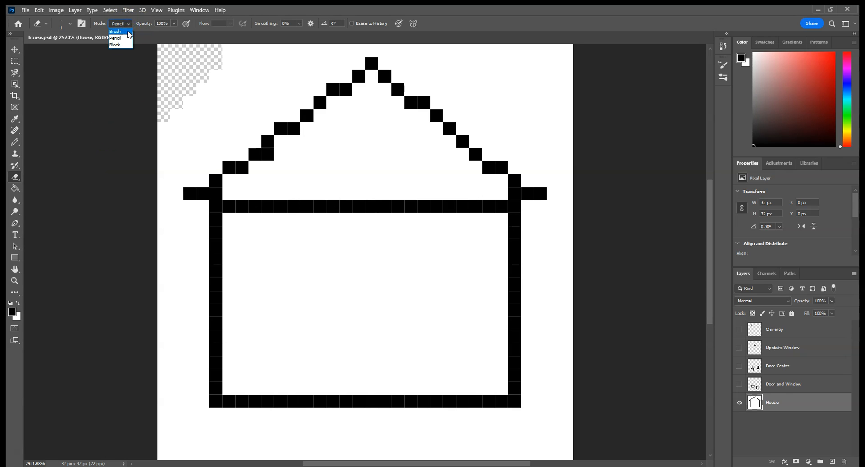
{"action": "left_click", "coordinate": [128, 32]}
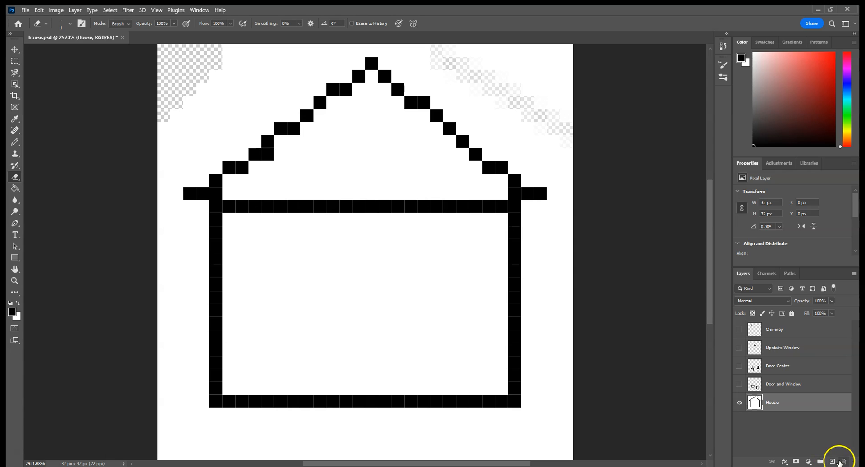
- Add a new layer above House and fill it with red #c41313 in Normal mode at 100% opacity
{"action": "left_click", "coordinate": [831, 461]}
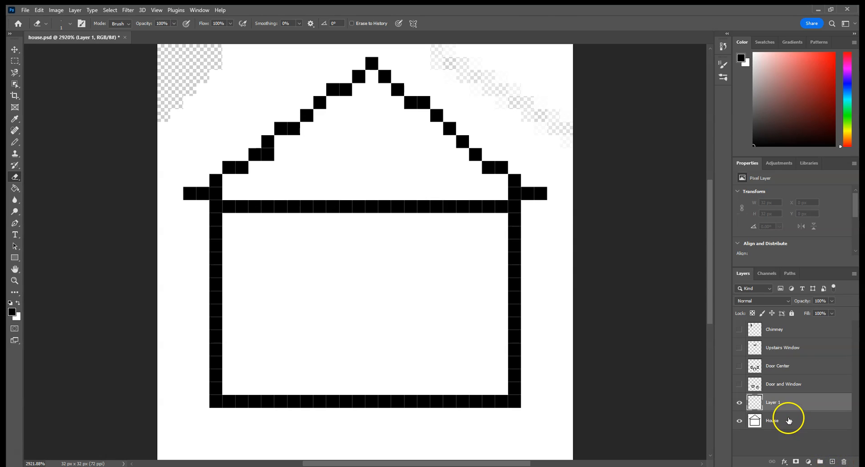
{"action": "left_click", "coordinate": [39, 10]}
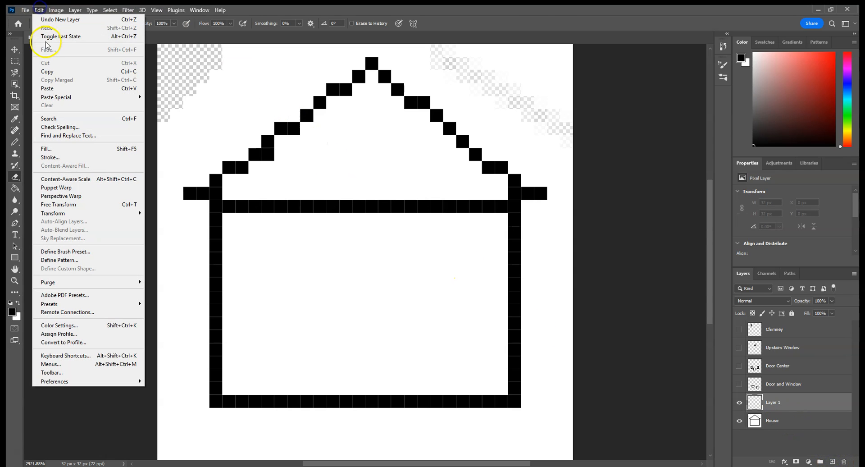
{"action": "left_click", "coordinate": [58, 152]}
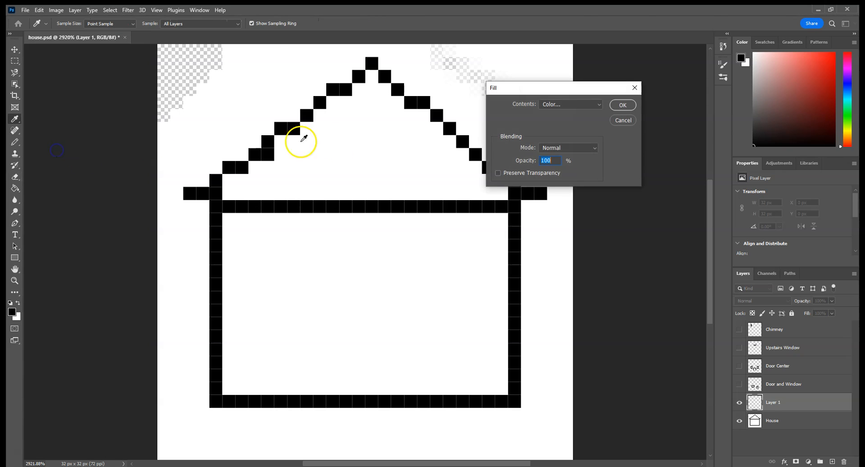
{"action": "left_click", "coordinate": [592, 104]}
{"action": "left_click", "coordinate": [585, 119]}
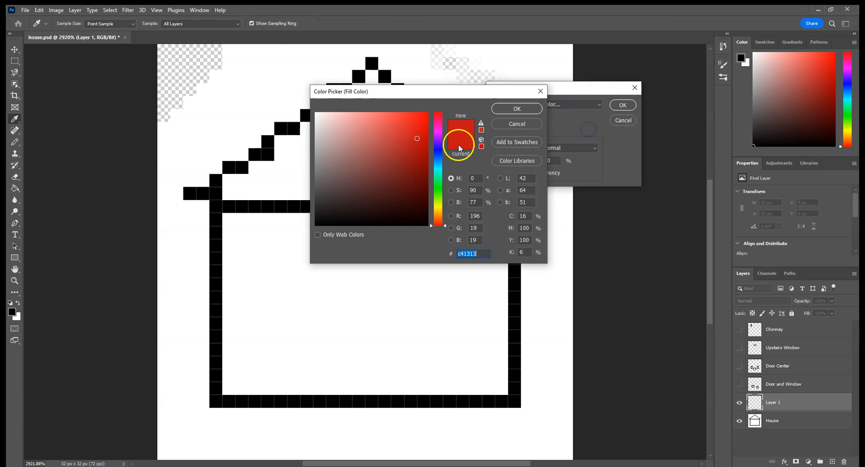
{"action": "left_click", "coordinate": [518, 108]}
{"action": "left_click", "coordinate": [622, 104]}
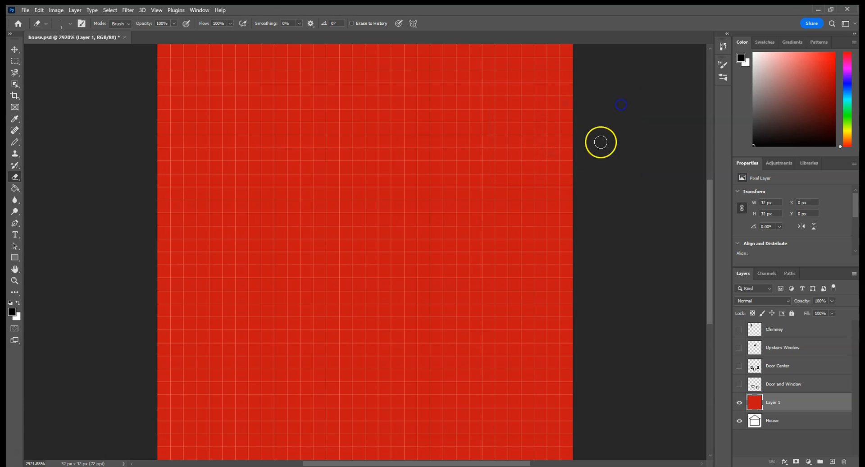
- Toggle the red layer's visibility off and on, and erase a soft-edged patch across its roof area with the Brush-mode eraser
{"action": "left_click", "coordinate": [739, 402]}
{"action": "left_click", "coordinate": [739, 403]}
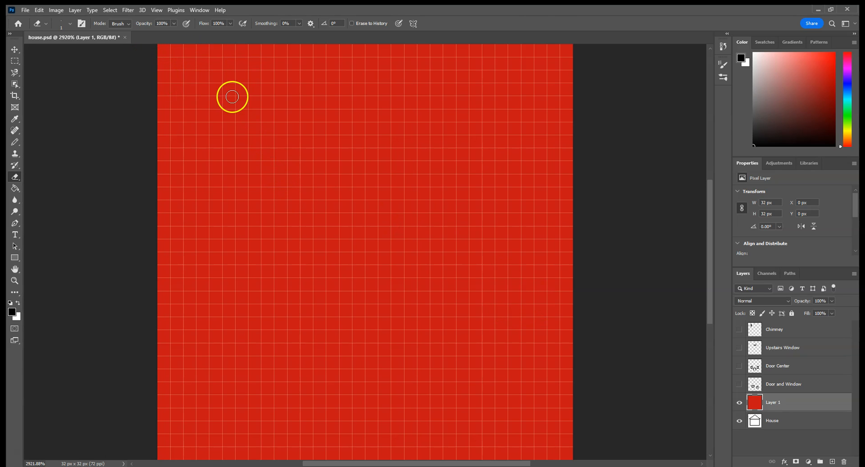
{"action": "mouse_move", "coordinate": [230, 89]}
{"action": "left_mouse_down"}
{"action": "mouse_move", "coordinate": [394, 172]}
{"action": "mouse_move", "coordinate": [513, 212]}
{"action": "mouse_move", "coordinate": [424, 192]}
{"action": "mouse_move", "coordinate": [260, 106]}
{"action": "mouse_move", "coordinate": [347, 150]}
{"action": "mouse_move", "coordinate": [252, 108]}
{"action": "mouse_move", "coordinate": [371, 169]}
{"action": "mouse_move", "coordinate": [254, 122]}
{"action": "mouse_move", "coordinate": [337, 166]}
{"action": "mouse_move", "coordinate": [235, 118]}
{"action": "mouse_move", "coordinate": [347, 184]}
{"action": "mouse_move", "coordinate": [217, 124]}
{"action": "mouse_move", "coordinate": [232, 142]}
{"action": "mouse_move", "coordinate": [342, 198]}
{"action": "mouse_move", "coordinate": [234, 145]}
{"action": "mouse_move", "coordinate": [317, 196]}
{"action": "mouse_move", "coordinate": [224, 153]}
{"action": "mouse_move", "coordinate": [311, 206]}
{"action": "mouse_move", "coordinate": [205, 148]}
{"action": "mouse_move", "coordinate": [324, 213]}
{"action": "mouse_move", "coordinate": [232, 164]}
{"action": "mouse_move", "coordinate": [271, 188]}
{"action": "mouse_move", "coordinate": [290, 138]}
{"action": "mouse_move", "coordinate": [332, 151]}
{"action": "mouse_move", "coordinate": [298, 151]}
{"action": "left_mouse_up"}
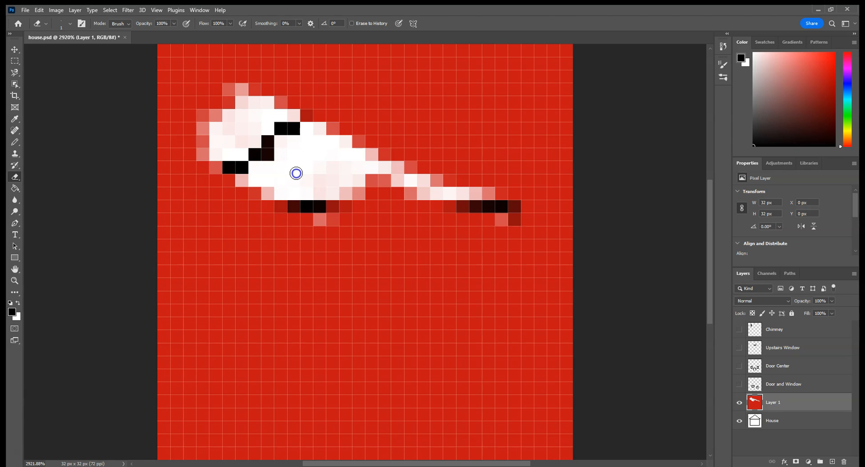
{"action": "mouse_move", "coordinate": [280, 121]}
{"action": "left_mouse_down"}
{"action": "mouse_move", "coordinate": [299, 110]}
{"action": "mouse_move", "coordinate": [317, 143]}
{"action": "mouse_move", "coordinate": [303, 91]}
{"action": "mouse_move", "coordinate": [312, 80]}
{"action": "mouse_move", "coordinate": [299, 48]}
{"action": "mouse_move", "coordinate": [149, 50]}
{"action": "left_mouse_up"}
- Switch the eraser to Pencil mode and erase a hard-edged patch of red around the right roof slope
{"action": "left_click", "coordinate": [127, 24]}
{"action": "left_click", "coordinate": [119, 33]}
{"action": "left_click", "coordinate": [120, 23]}
{"action": "left_click", "coordinate": [119, 36]}
{"action": "mouse_move", "coordinate": [525, 115]}
{"action": "left_mouse_down"}
{"action": "mouse_move", "coordinate": [499, 141]}
{"action": "mouse_move", "coordinate": [528, 100]}
{"action": "mouse_move", "coordinate": [485, 137]}
{"action": "mouse_move", "coordinate": [394, 177]}
{"action": "mouse_move", "coordinate": [376, 160]}
{"action": "mouse_move", "coordinate": [428, 145]}
{"action": "mouse_move", "coordinate": [436, 109]}
{"action": "mouse_move", "coordinate": [456, 110]}
{"action": "left_mouse_up"}
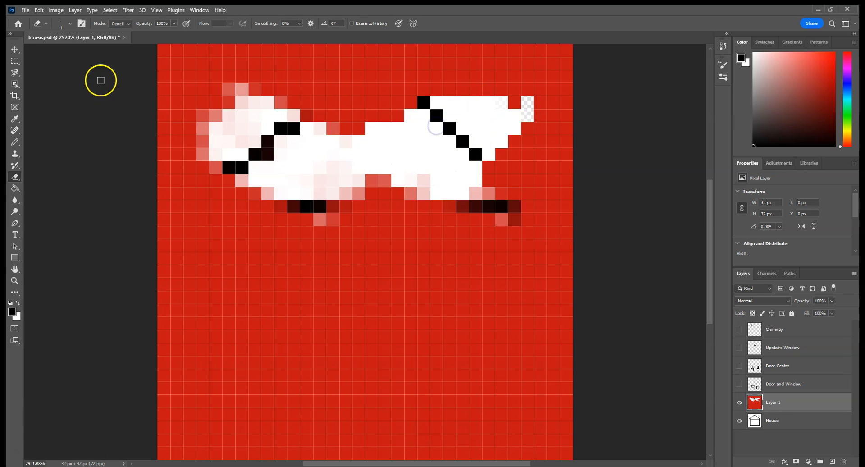
- Return the eraser to Brush mode, re-erase the patch by the left roof slope and erase a diagonal streak through the lower middle
{"action": "left_click", "coordinate": [118, 27]}
{"action": "mouse_move", "coordinate": [206, 133]}
{"action": "left_mouse_down"}
{"action": "mouse_move", "coordinate": [293, 108]}
{"action": "mouse_move", "coordinate": [278, 102]}
{"action": "mouse_move", "coordinate": [239, 151]}
{"action": "mouse_move", "coordinate": [256, 133]}
{"action": "mouse_move", "coordinate": [237, 132]}
{"action": "mouse_move", "coordinate": [263, 117]}
{"action": "mouse_move", "coordinate": [245, 144]}
{"action": "mouse_move", "coordinate": [277, 146]}
{"action": "left_mouse_up"}
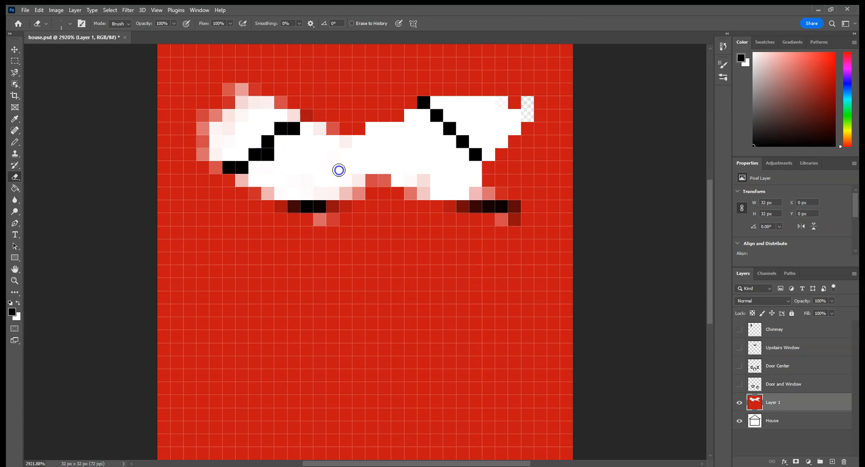
{"action": "mouse_move", "coordinate": [249, 96]}
{"action": "left_mouse_down"}
{"action": "mouse_move", "coordinate": [270, 91]}
{"action": "mouse_move", "coordinate": [276, 102]}
{"action": "mouse_move", "coordinate": [209, 86]}
{"action": "mouse_move", "coordinate": [230, 59]}
{"action": "mouse_move", "coordinate": [212, 86]}
{"action": "mouse_move", "coordinate": [208, 147]}
{"action": "mouse_move", "coordinate": [229, 170]}
{"action": "mouse_move", "coordinate": [208, 160]}
{"action": "mouse_move", "coordinate": [209, 123]}
{"action": "mouse_move", "coordinate": [235, 79]}
{"action": "mouse_move", "coordinate": [195, 131]}
{"action": "mouse_move", "coordinate": [207, 155]}
{"action": "left_mouse_up"}
{"action": "left_click_drag", "start_coordinate": [396, 277], "coordinate": [248, 353]}
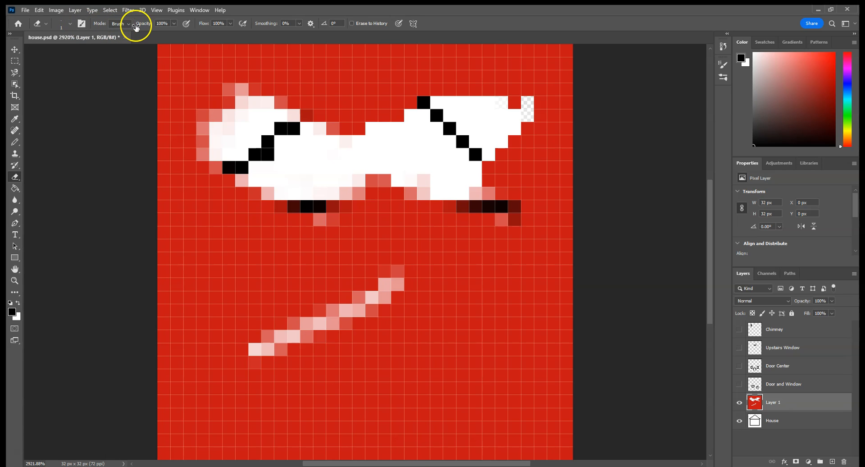
- Browse the eraser's General Brushes, choose Soft Round, and erase a diagonal stroke across the left wall of the red layer
{"action": "left_click", "coordinate": [69, 23]}
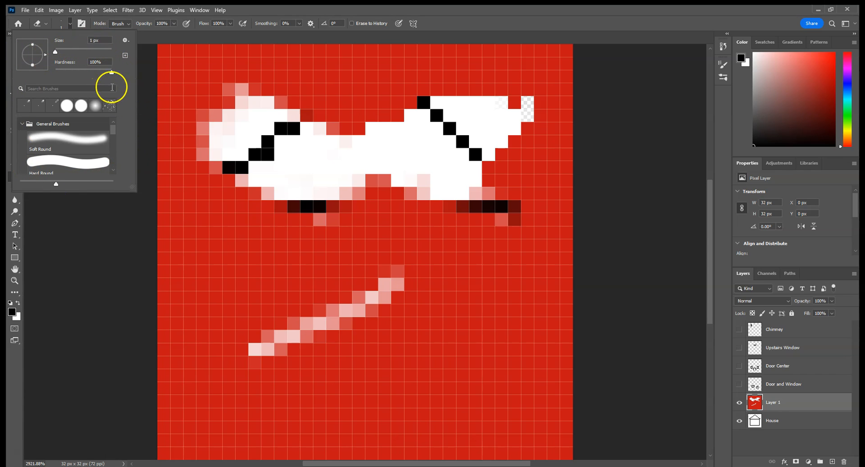
{"action": "scroll", "coordinate": [93, 144], "scroll_direction": "down", "scroll_amount": 2}
{"action": "scroll", "coordinate": [93, 149], "scroll_direction": "down", "scroll_amount": 3}
{"action": "scroll", "coordinate": [90, 147], "scroll_direction": "down", "scroll_amount": 2}
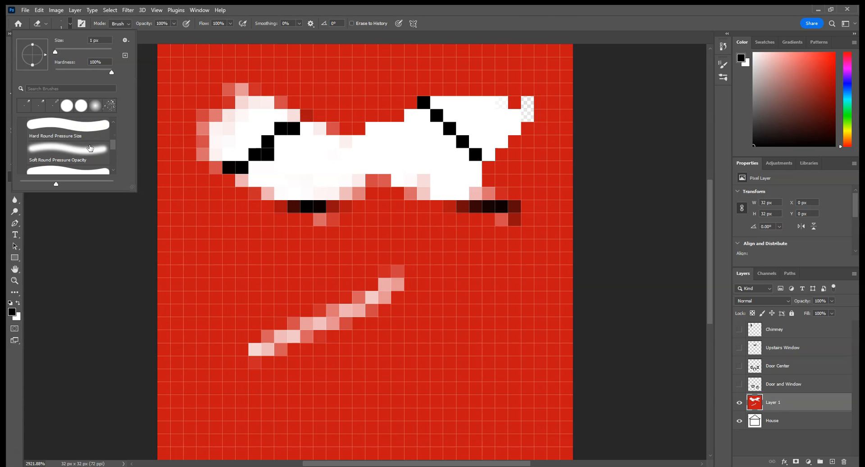
{"action": "scroll", "coordinate": [90, 155], "scroll_direction": "down", "scroll_amount": 4}
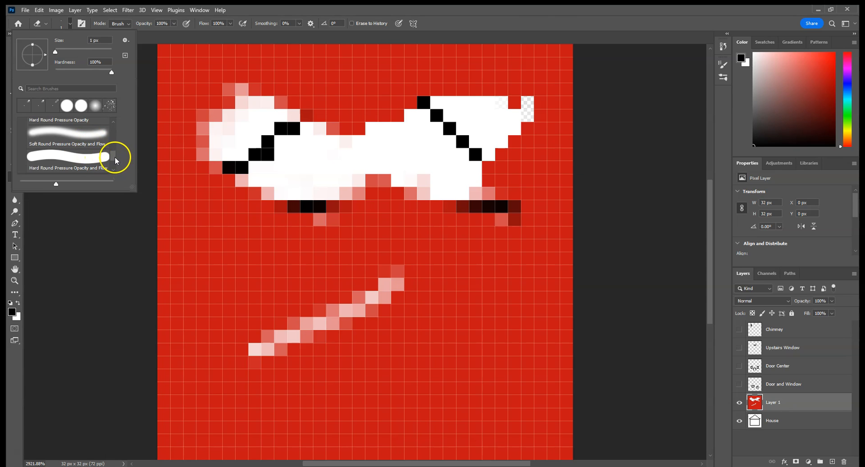
{"action": "left_click_drag", "start_coordinate": [115, 160], "coordinate": [109, 130]}
{"action": "left_click", "coordinate": [45, 141]}
{"action": "mouse_move", "coordinate": [176, 208]}
{"action": "left_mouse_down"}
{"action": "mouse_move", "coordinate": [247, 290]}
{"action": "mouse_move", "coordinate": [280, 301]}
{"action": "left_mouse_up"}
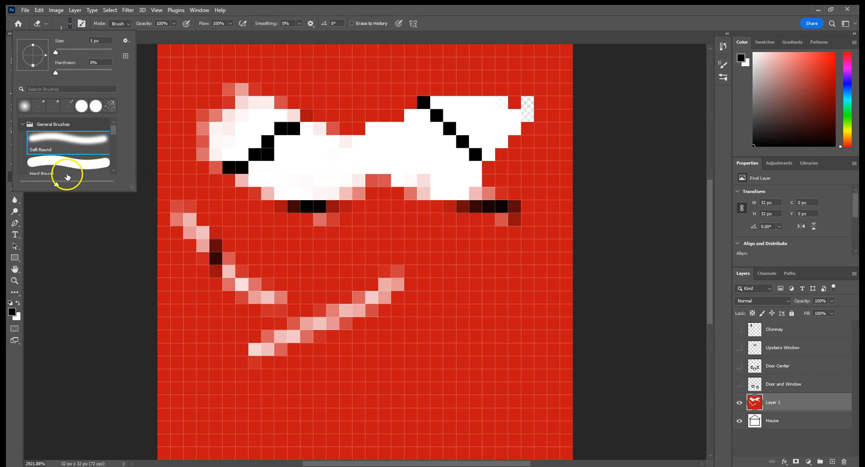
- Choose the Hard Round eraser brush and erase a long diagonal streak from the right window area down to the house's base
{"action": "left_click", "coordinate": [69, 165]}
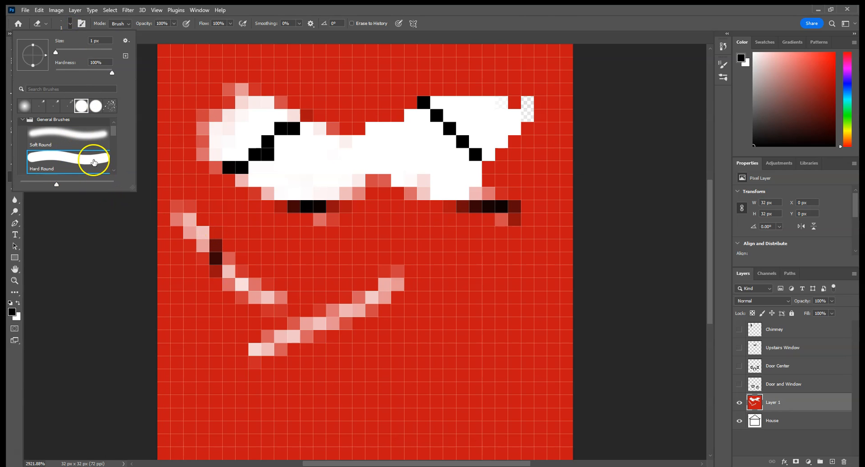
{"action": "left_click", "coordinate": [177, 182]}
{"action": "left_click_drag", "start_coordinate": [485, 269], "coordinate": [381, 388]}
{"action": "mouse_move", "coordinate": [477, 295]}
{"action": "left_mouse_down"}
{"action": "mouse_move", "coordinate": [381, 398]}
{"action": "mouse_move", "coordinate": [477, 297]}
{"action": "mouse_move", "coordinate": [435, 333]}
{"action": "mouse_move", "coordinate": [382, 395]}
{"action": "left_mouse_up"}
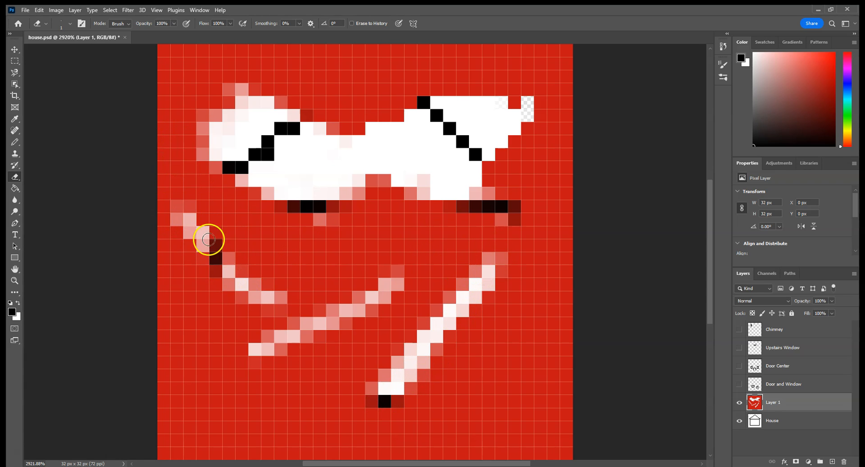
- Set the Hard Round eraser brush's hardness to 42% and erase a steep stroke across the right wall of the red layer
{"action": "left_click", "coordinate": [69, 26]}
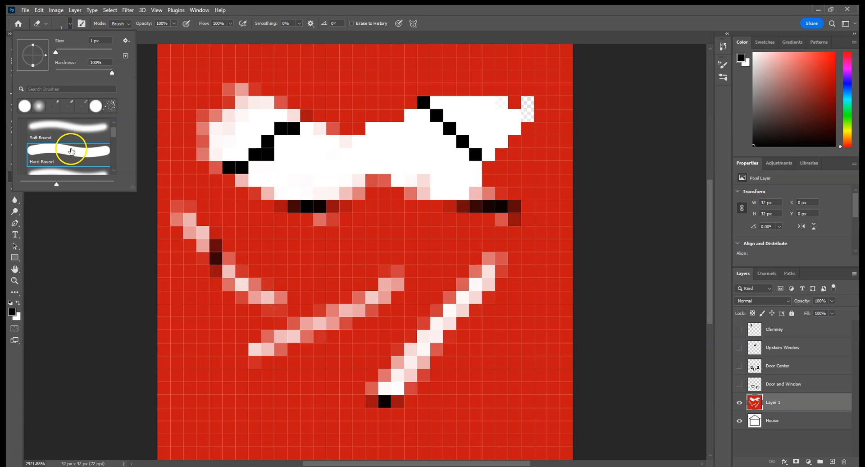
{"action": "scroll", "coordinate": [71, 150], "scroll_direction": "down", "scroll_amount": 3}
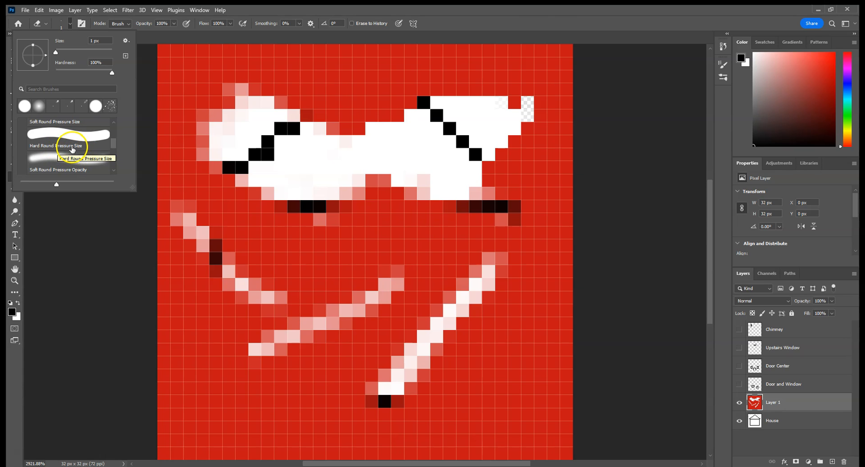
{"action": "scroll", "coordinate": [72, 148], "scroll_direction": "down", "scroll_amount": 2}
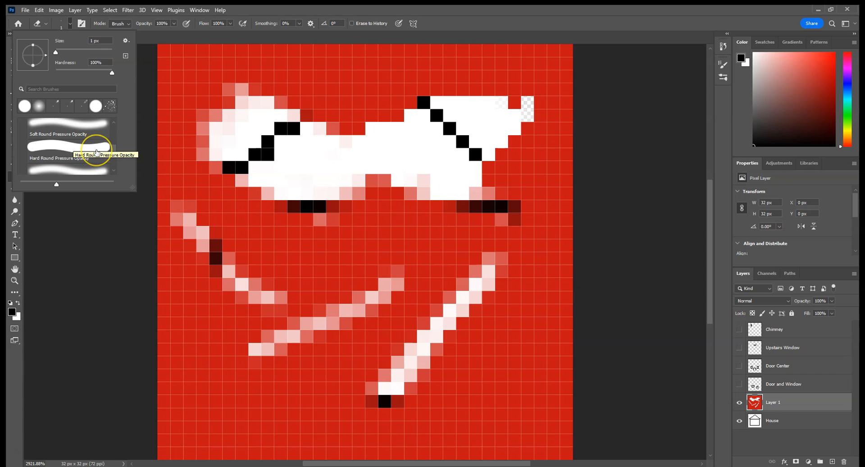
{"action": "scroll", "coordinate": [96, 153], "scroll_direction": "down", "scroll_amount": 3}
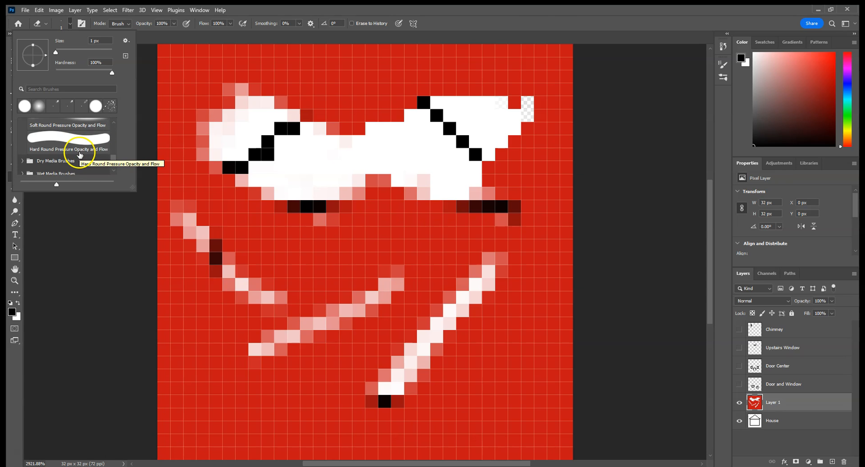
{"action": "scroll", "coordinate": [75, 150], "scroll_direction": "up", "scroll_amount": 3}
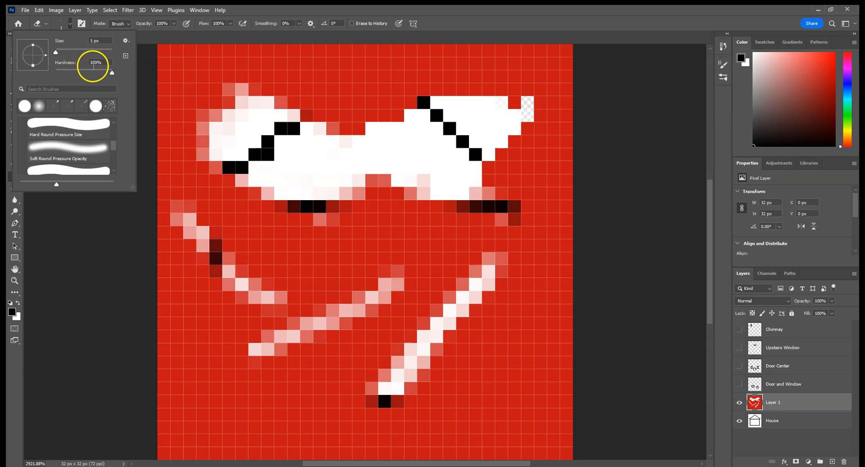
{"action": "scroll", "coordinate": [57, 131], "scroll_direction": "up", "scroll_amount": 2}
{"action": "left_click", "coordinate": [58, 136]}
{"action": "left_click_drag", "start_coordinate": [105, 76], "coordinate": [95, 72]}
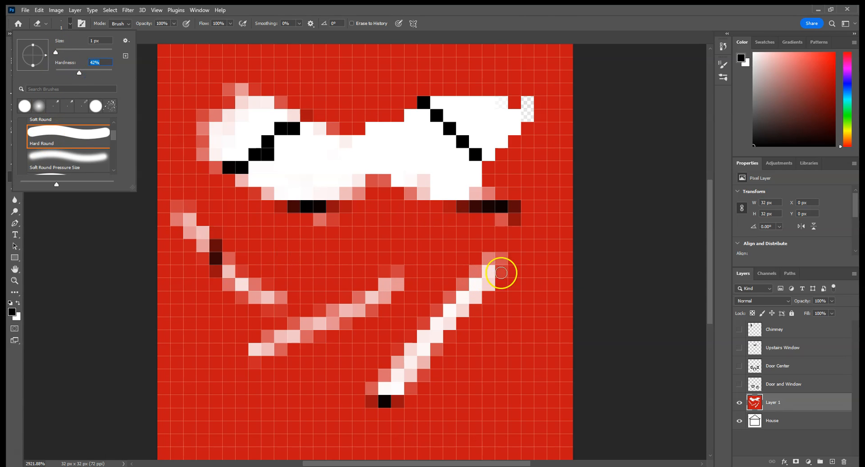
{"action": "left_click", "coordinate": [534, 280]}
{"action": "mouse_move", "coordinate": [531, 277]}
{"action": "left_mouse_down"}
{"action": "mouse_move", "coordinate": [506, 347]}
{"action": "mouse_move", "coordinate": [464, 410]}
{"action": "left_mouse_up"}
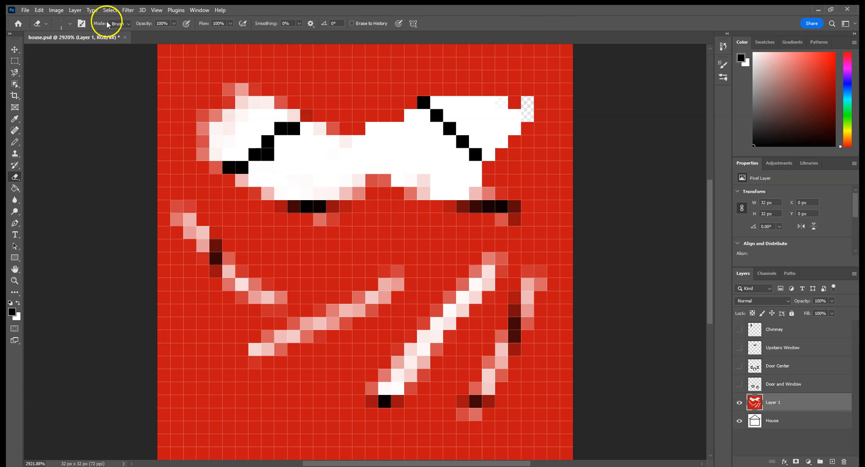
- Switch the eraser to Pencil mode, enlarge its brush, and erase large areas of red across the middle of the house
{"action": "left_click", "coordinate": [127, 23]}
{"action": "left_click", "coordinate": [116, 38]}
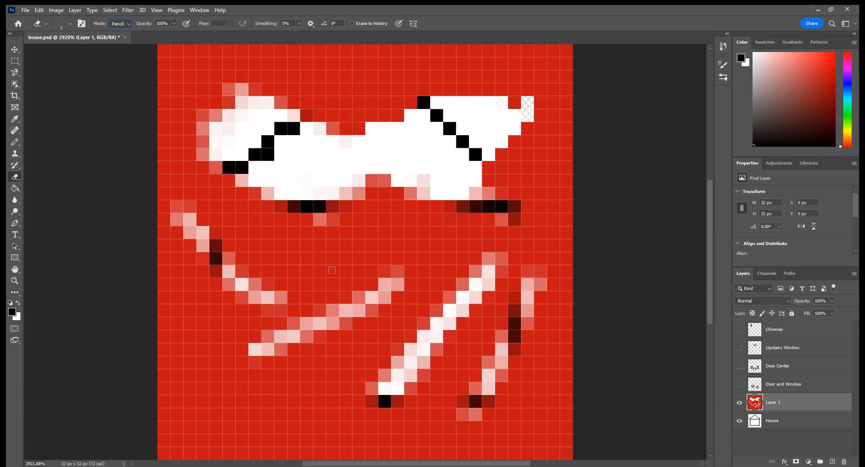
{"action": "left_click", "coordinate": [293, 271]}
{"action": "left_click", "coordinate": [298, 253]}
{"action": "left_click", "coordinate": [383, 233]}
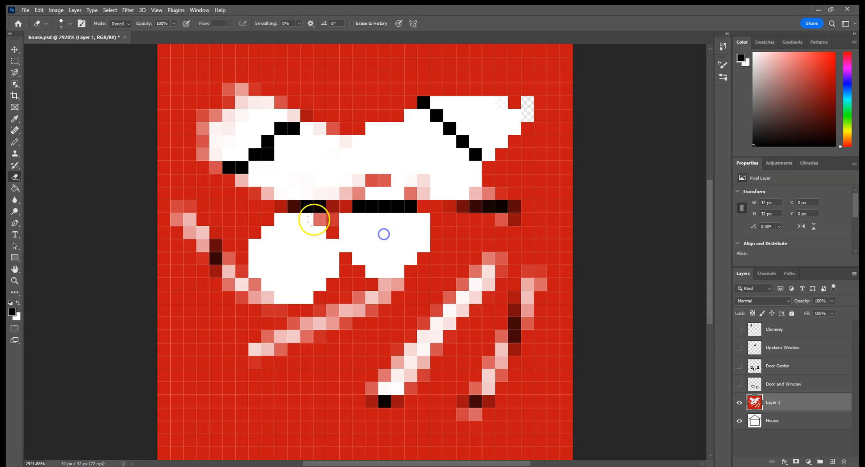
{"action": "left_click", "coordinate": [315, 220]}
{"action": "left_click", "coordinate": [245, 239]}
{"action": "left_click_drag", "start_coordinate": [423, 219], "coordinate": [404, 288]}
{"action": "left_click_drag", "start_coordinate": [255, 271], "coordinate": [329, 302]}
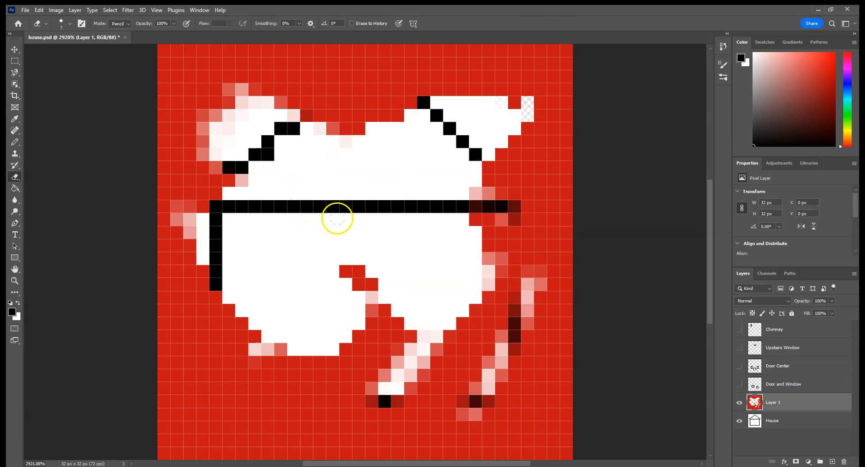
- Delete the red Layer 1
{"action": "left_click", "coordinate": [773, 402]}
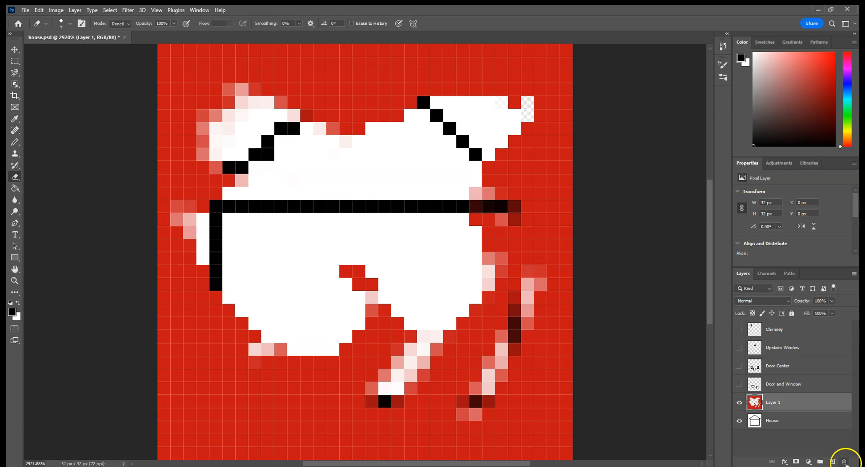
{"action": "left_click", "coordinate": [844, 461]}
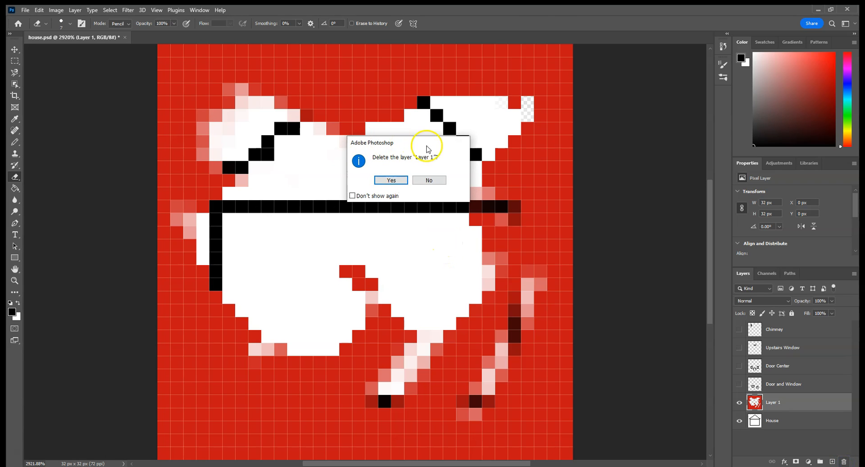
{"action": "left_click", "coordinate": [388, 179]}
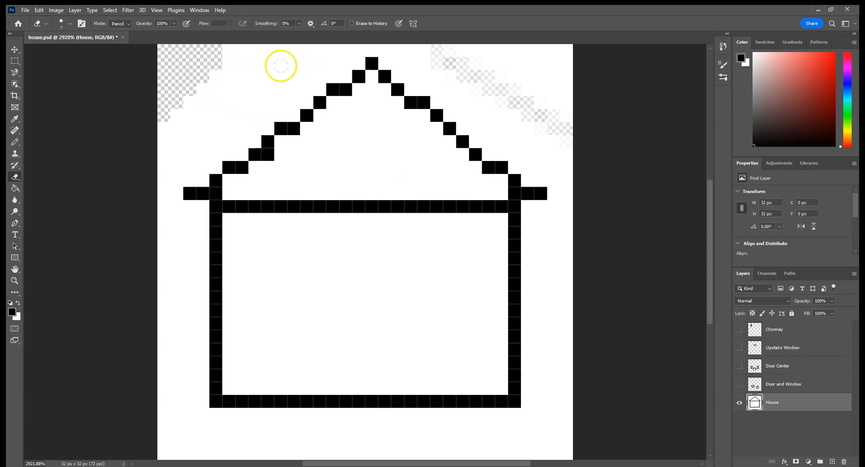
- Erase the white background on the House layer above the left and right roof slopes with the enlarged Pencil-mode eraser
{"action": "left_click_drag", "start_coordinate": [283, 50], "coordinate": [157, 127]}
{"action": "mouse_move", "coordinate": [419, 40]}
{"action": "left_mouse_down"}
{"action": "mouse_move", "coordinate": [436, 38]}
{"action": "mouse_move", "coordinate": [439, 53]}
{"action": "mouse_move", "coordinate": [462, 49]}
{"action": "mouse_move", "coordinate": [540, 93]}
{"action": "mouse_move", "coordinate": [560, 77]}
{"action": "left_mouse_up"}
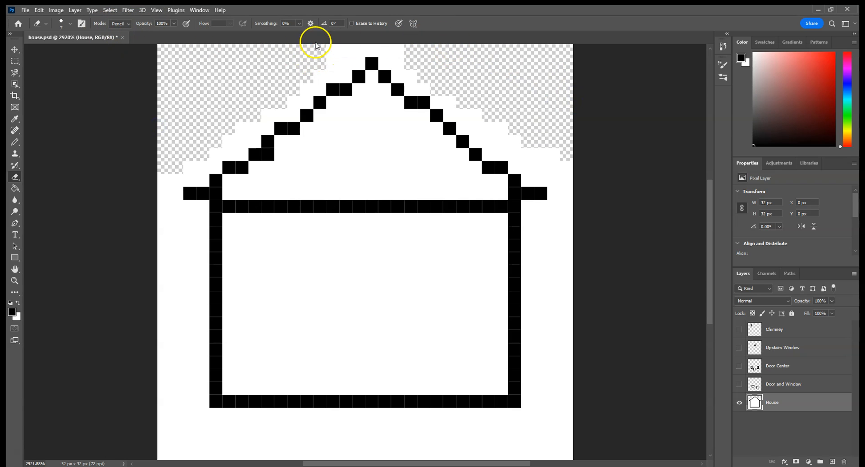
- Erase the white beyond the walls and base, and clear the white inside the walls within a 22 × 14 px rectangular marquee selection
{"action": "mouse_move", "coordinate": [163, 205]}
{"action": "left_mouse_down"}
{"action": "mouse_move", "coordinate": [189, 315]}
{"action": "mouse_move", "coordinate": [158, 394]}
{"action": "mouse_move", "coordinate": [189, 450]}
{"action": "mouse_move", "coordinate": [567, 446]}
{"action": "mouse_move", "coordinate": [573, 300]}
{"action": "mouse_move", "coordinate": [596, 237]}
{"action": "left_mouse_up"}
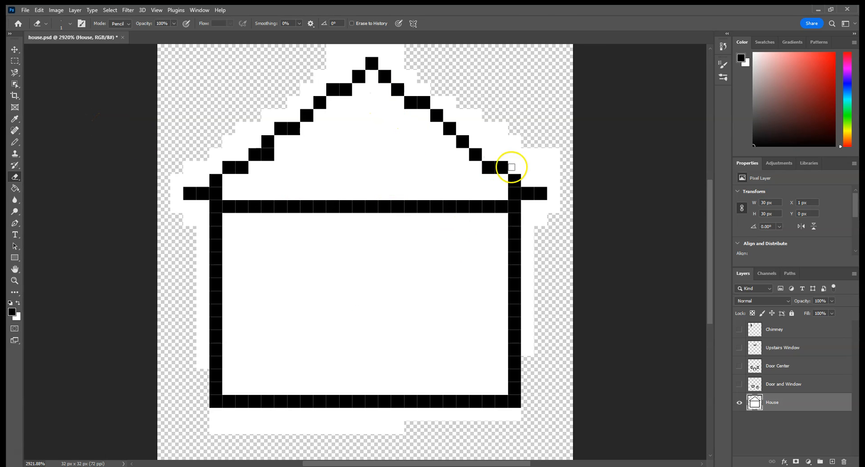
{"action": "left_click", "coordinate": [15, 61]}
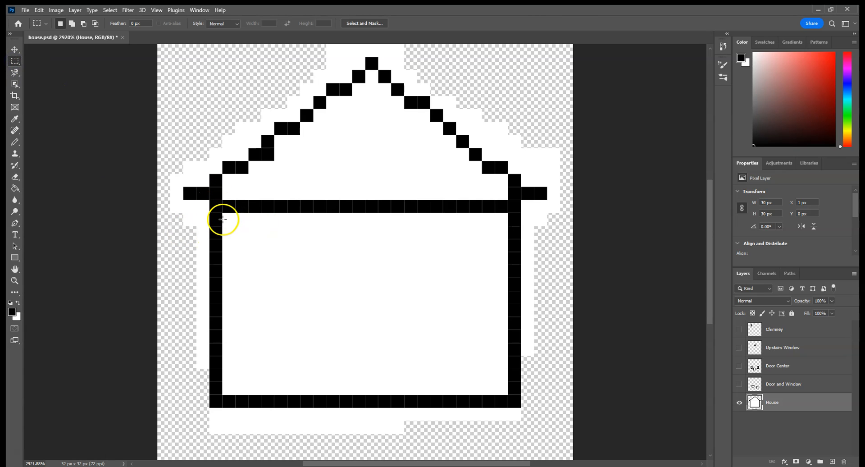
{"action": "left_click_drag", "start_coordinate": [244, 221], "coordinate": [494, 395]}
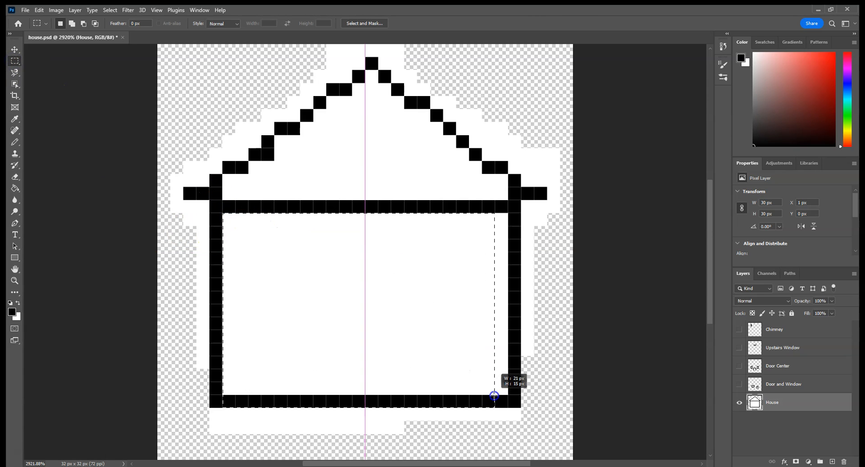
{"action": "left_click", "coordinate": [337, 300]}
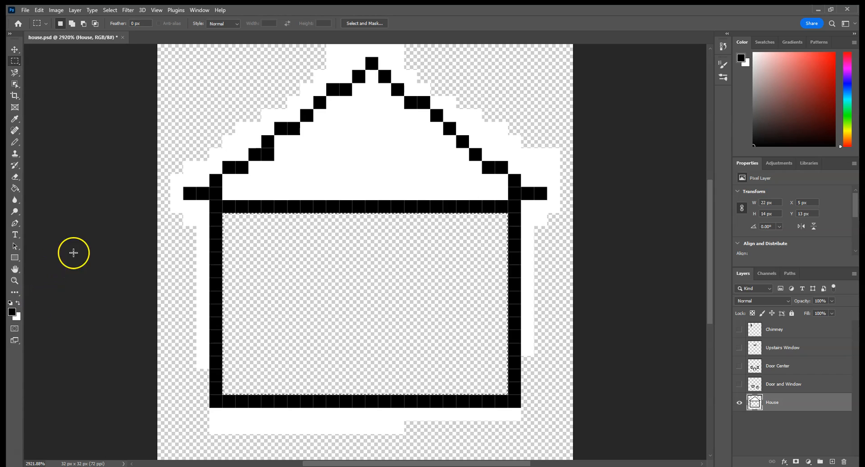
- Outline the small white patch just left of the roof's peak with the Lasso tool, about 4 × 3 px, and delete it
{"action": "left_click", "coordinate": [19, 64]}
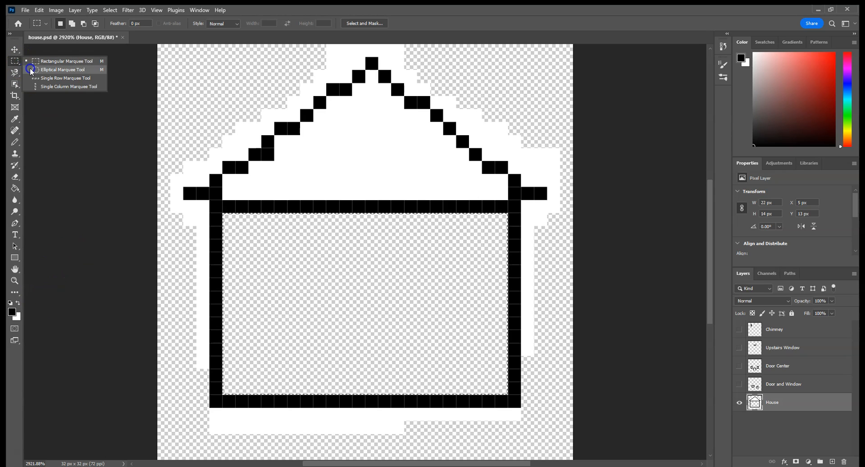
{"action": "left_click", "coordinate": [15, 71]}
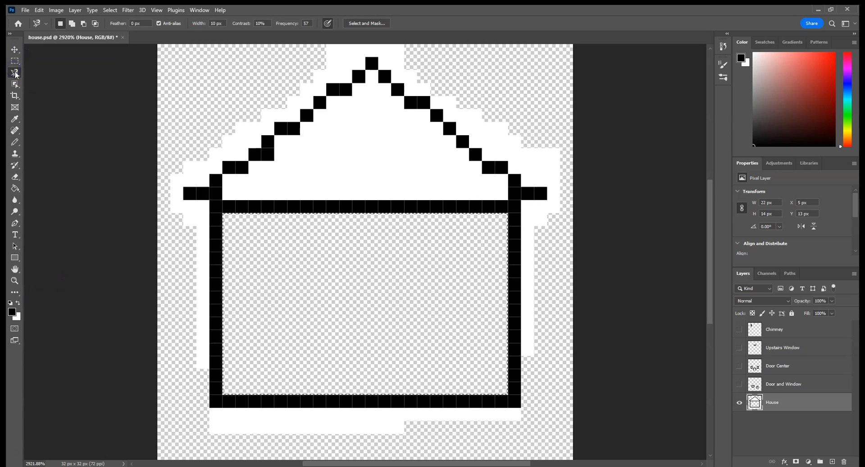
{"action": "left_click_drag", "start_coordinate": [15, 72], "coordinate": [48, 73]}
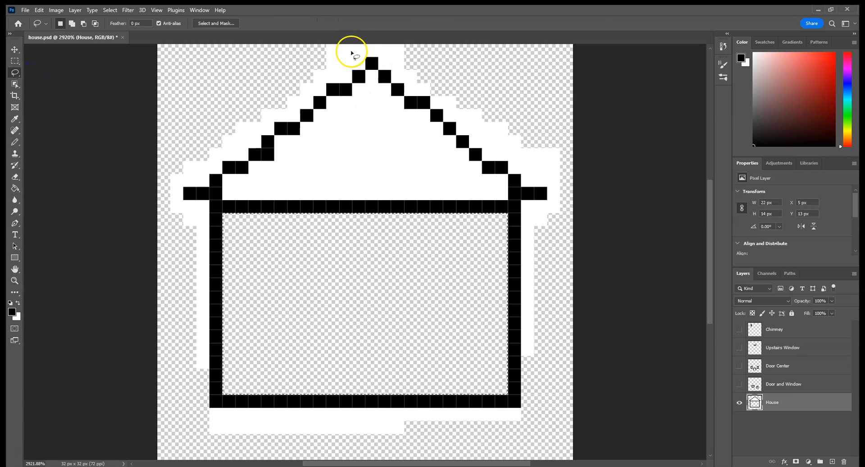
{"action": "mouse_move", "coordinate": [358, 47]}
{"action": "left_mouse_down"}
{"action": "mouse_move", "coordinate": [329, 44]}
{"action": "mouse_move", "coordinate": [315, 66]}
{"action": "mouse_move", "coordinate": [350, 71]}
{"action": "left_mouse_up"}
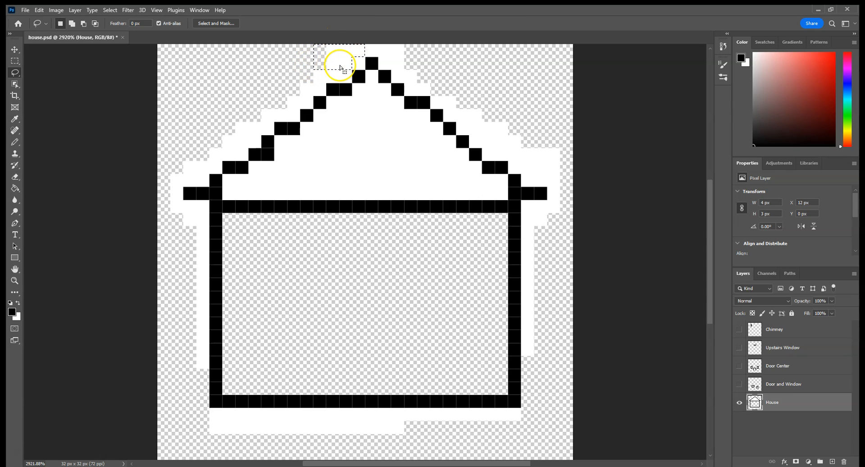
{"action": "key", "text": "Delete"}
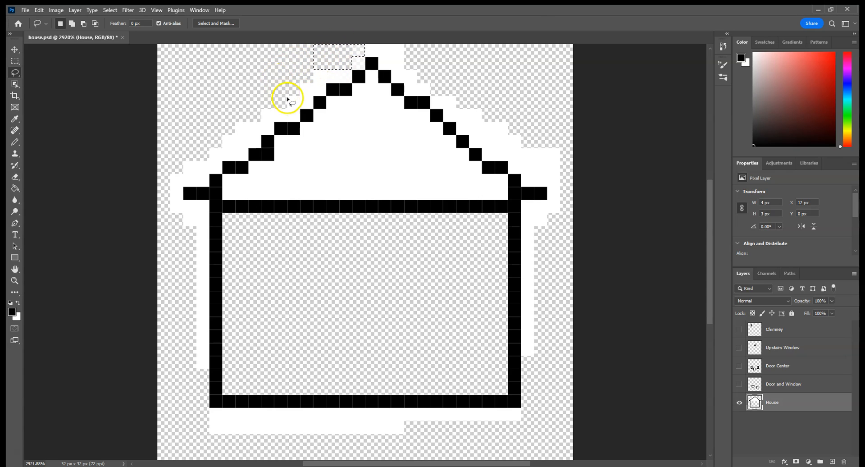
- Try the Magic Wand on the white inside the roof and outside the right slope, then again with the tolerance set to 0
{"action": "left_click", "coordinate": [16, 84]}
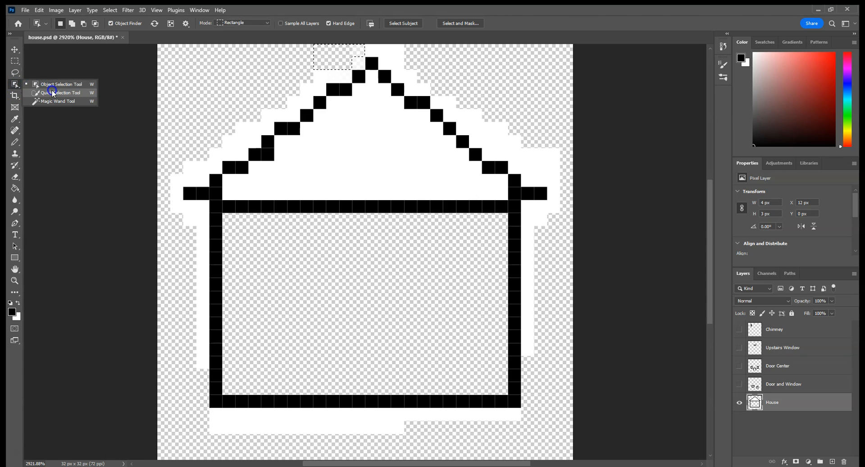
{"action": "left_click", "coordinate": [55, 100]}
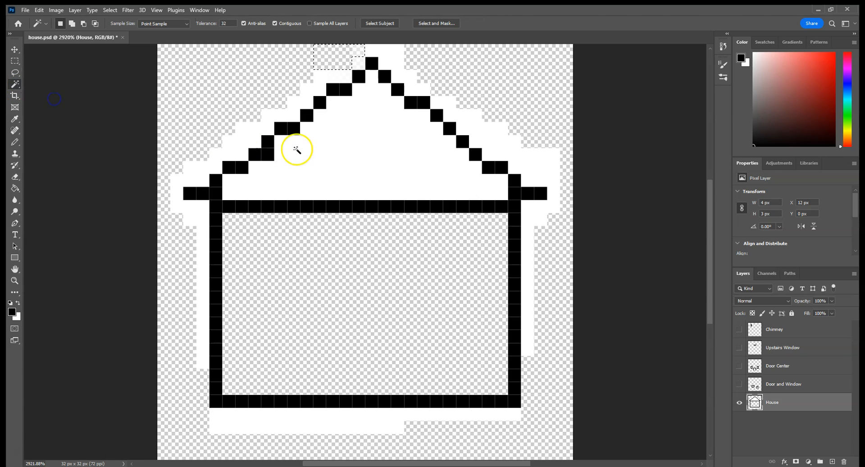
{"action": "left_click", "coordinate": [372, 159]}
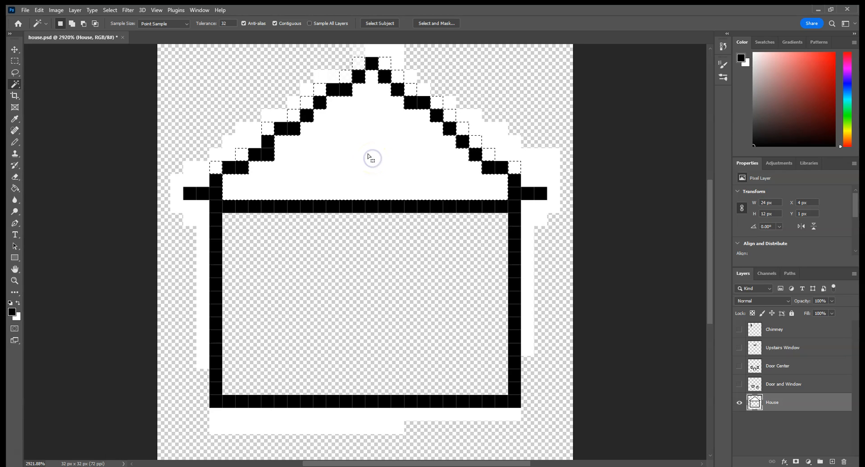
{"action": "left_click", "coordinate": [520, 166]}
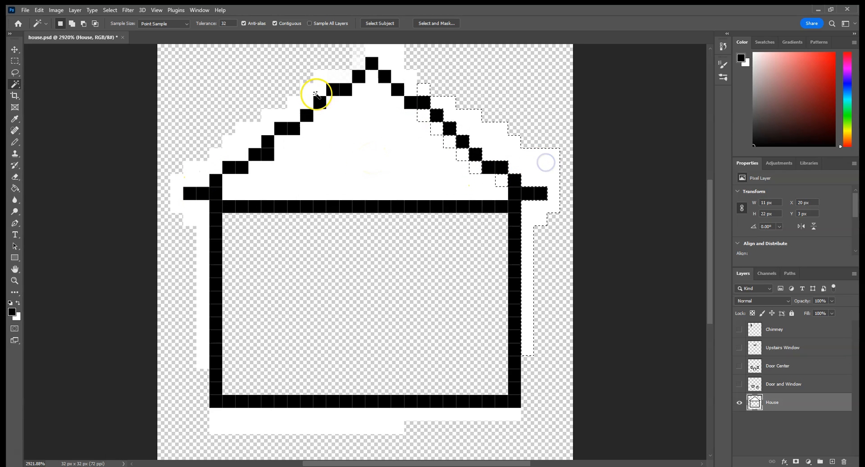
{"action": "double_click", "coordinate": [227, 23]}
{"action": "type", "text": "0"}
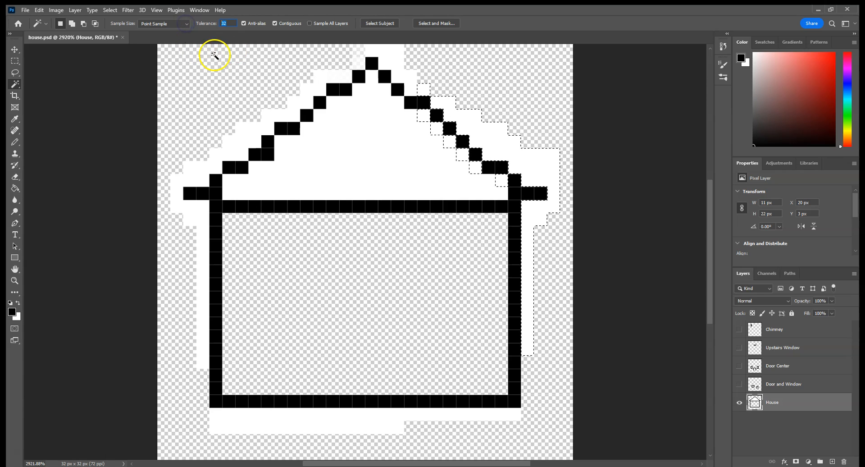
{"action": "left_click", "coordinate": [194, 134]}
{"action": "left_click", "coordinate": [313, 161]}
- Try the Quick Selection tool with a reduced brush size on the areas around and inside the house
{"action": "left_click_drag", "start_coordinate": [17, 81], "coordinate": [34, 93]}
{"action": "key", "text": "bracketleft"}
{"action": "key", "text": "bracketleft"}
{"action": "key", "text": "bracketleft"}
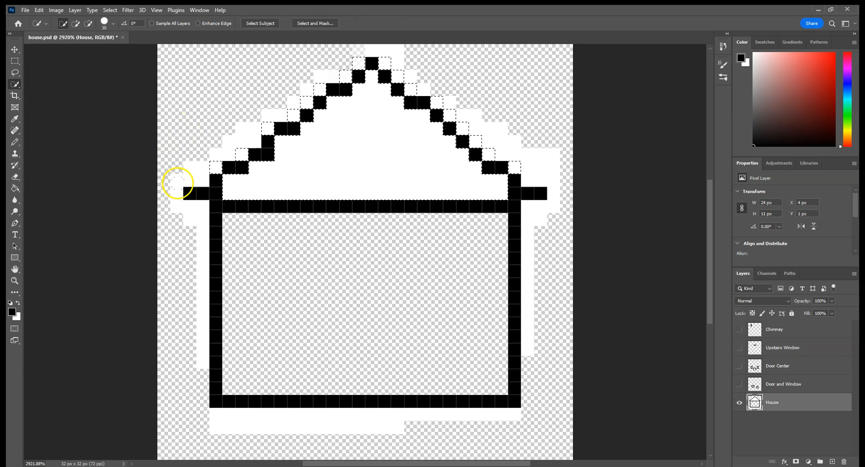
{"action": "key", "text": "bracketleft"}
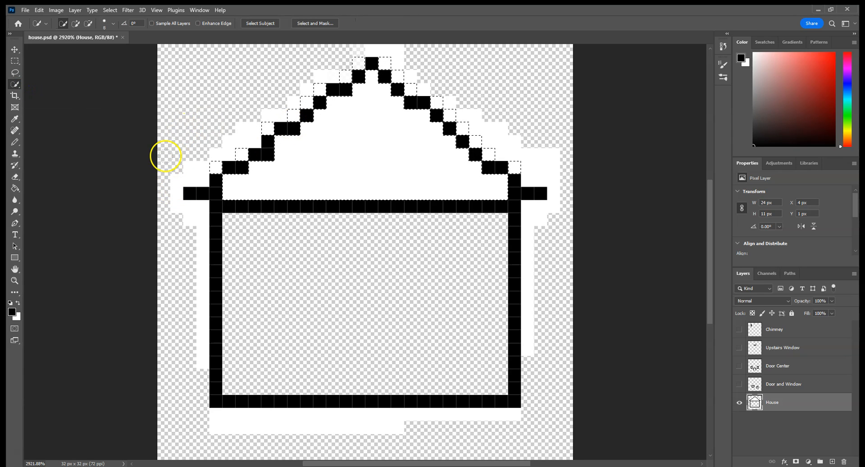
{"action": "left_click", "coordinate": [160, 155]}
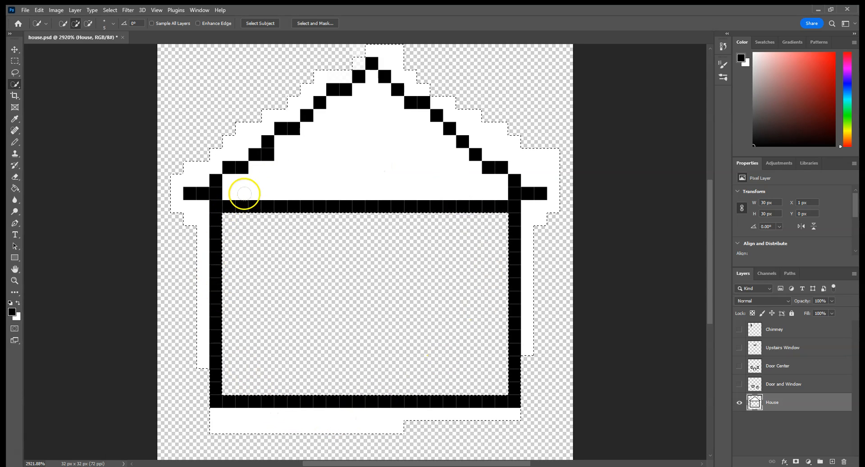
- Lasso an irregular area of about 10 × 8 px inside the roof and erase the white within that selection
{"action": "left_click", "coordinate": [15, 73]}
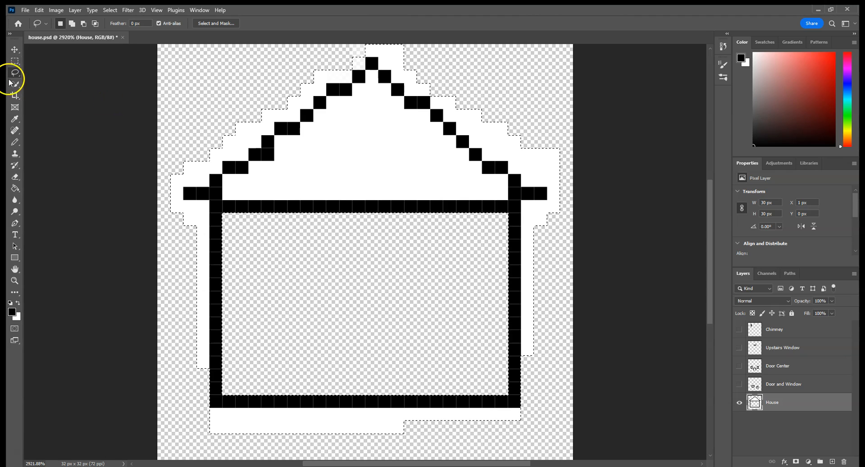
{"action": "left_click_drag", "start_coordinate": [376, 100], "coordinate": [335, 134]}
{"action": "left_click", "coordinate": [164, 158]}
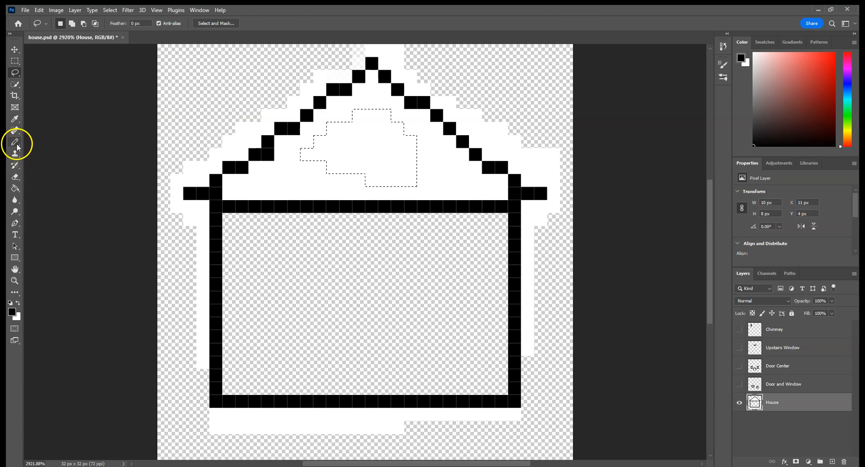
{"action": "left_click", "coordinate": [13, 177]}
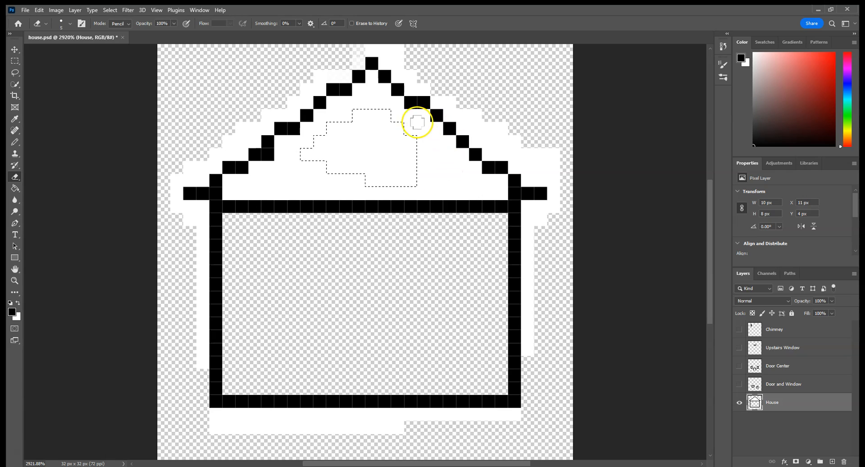
{"action": "mouse_move", "coordinate": [292, 128]}
{"action": "left_mouse_down"}
{"action": "mouse_move", "coordinate": [475, 136]}
{"action": "mouse_move", "coordinate": [371, 149]}
{"action": "mouse_move", "coordinate": [456, 171]}
{"action": "left_mouse_up"}
{"action": "left_click", "coordinate": [262, 126]}
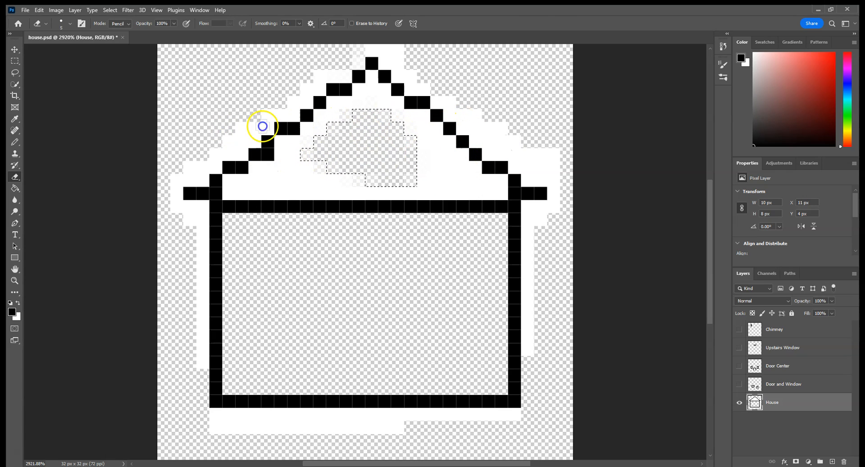
{"action": "left_click", "coordinate": [495, 135]}
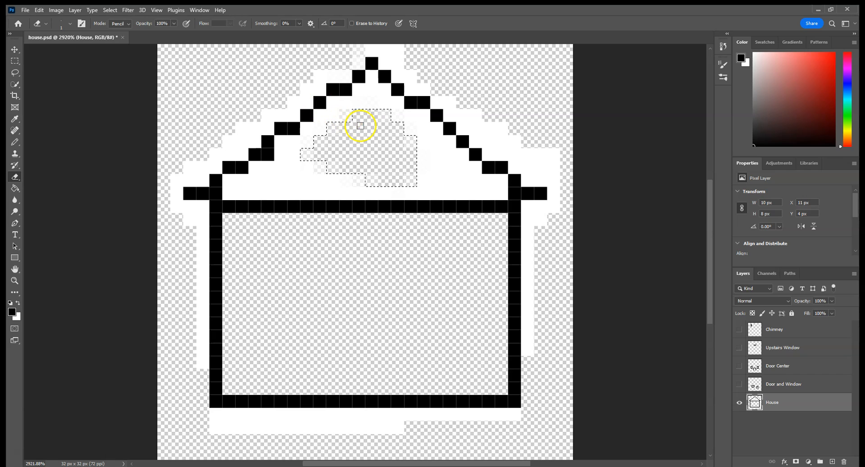
- Clear the selection and try the Quick Selection tool on the white remaining inside the roof
{"action": "left_click", "coordinate": [15, 61]}
{"action": "left_click", "coordinate": [123, 101]}
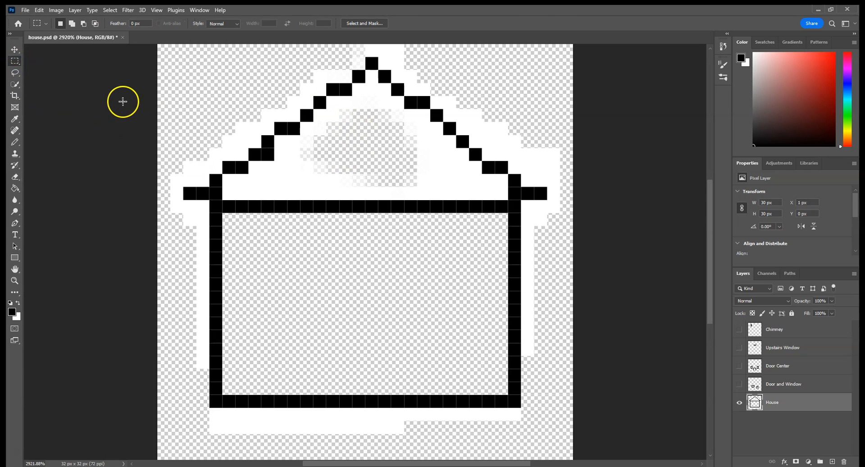
{"action": "left_click", "coordinate": [15, 84]}
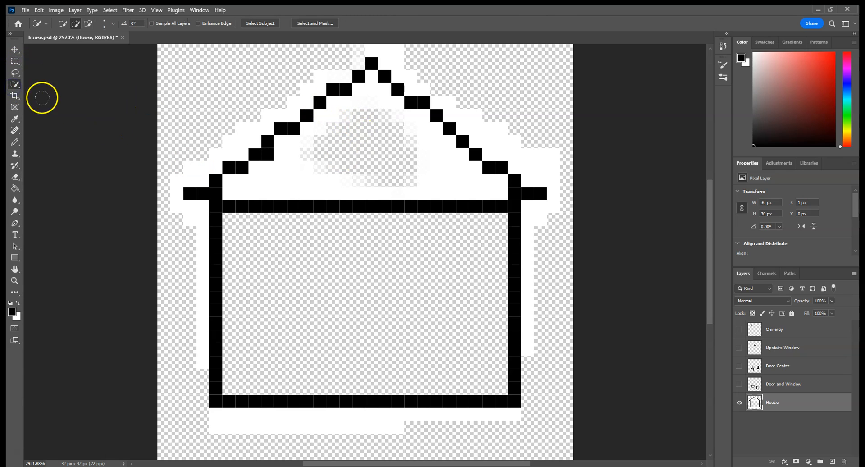
{"action": "left_click", "coordinate": [301, 168]}
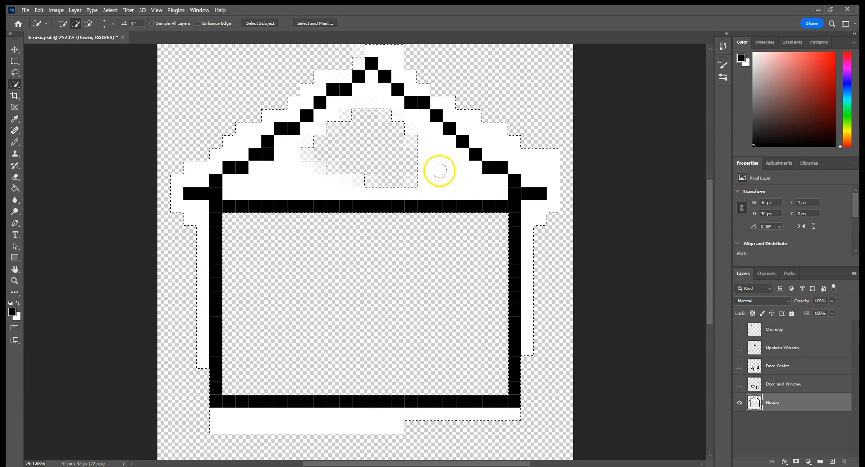
- Lasso a wider area of about 18 × 8 px across the attic and erase the remaining white within it
{"action": "right_click", "coordinate": [15, 73]}
{"action": "left_click", "coordinate": [61, 73]}
{"action": "left_click", "coordinate": [83, 109]}
{"action": "mouse_move", "coordinate": [392, 187]}
{"action": "left_mouse_down"}
{"action": "mouse_move", "coordinate": [455, 193]}
{"action": "mouse_move", "coordinate": [466, 172]}
{"action": "left_mouse_up"}
{"action": "left_click_drag", "start_coordinate": [276, 168], "coordinate": [235, 188]}
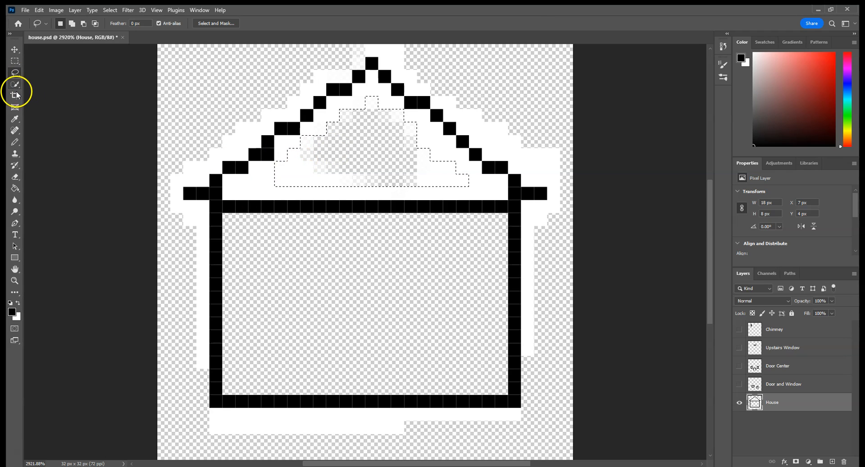
{"action": "left_click", "coordinate": [15, 179]}
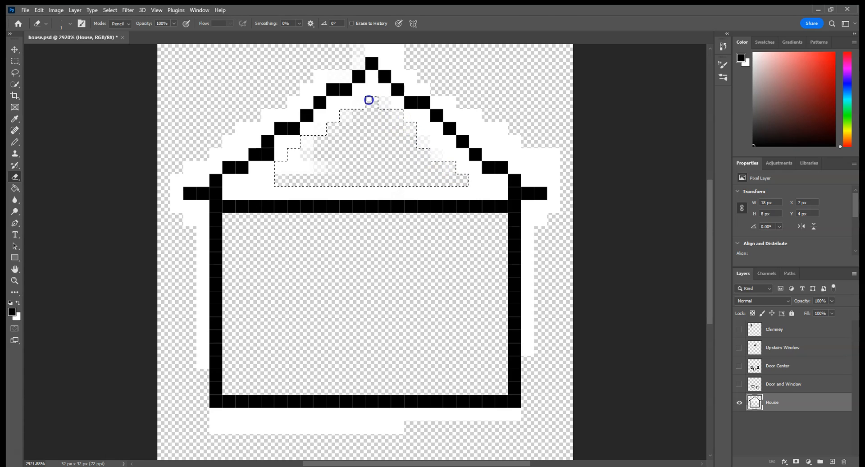
{"action": "mouse_move", "coordinate": [285, 174]}
{"action": "left_mouse_down"}
{"action": "mouse_move", "coordinate": [326, 166]}
{"action": "mouse_move", "coordinate": [324, 135]}
{"action": "mouse_move", "coordinate": [336, 126]}
{"action": "mouse_move", "coordinate": [323, 138]}
{"action": "left_mouse_up"}
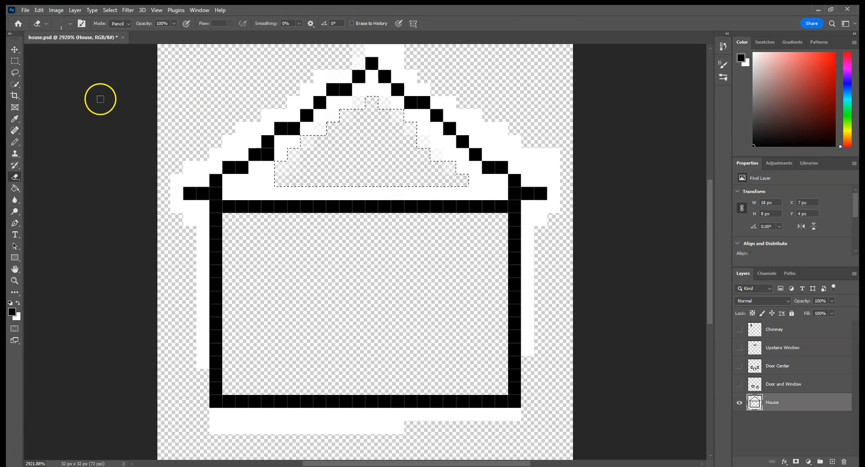
- Deselect the attic area and erase the leftover white along the attic's floor and inside the right roof slope
{"action": "left_click", "coordinate": [15, 61]}
{"action": "left_click_drag", "start_coordinate": [51, 80], "coordinate": [51, 80]}
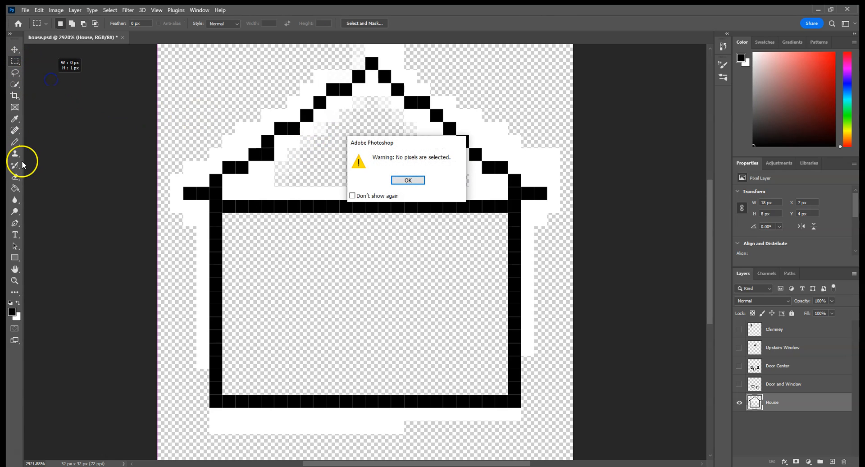
{"action": "left_click", "coordinate": [409, 180]}
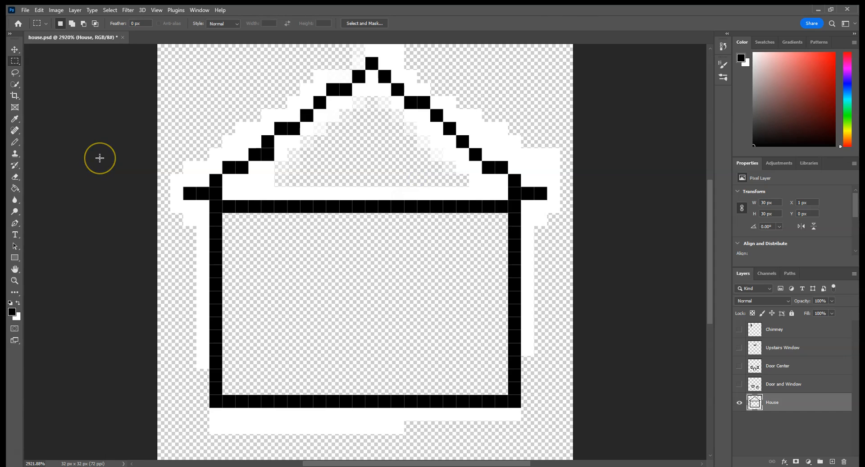
{"action": "key", "text": "e"}
{"action": "mouse_move", "coordinate": [266, 162]}
{"action": "left_mouse_down"}
{"action": "mouse_move", "coordinate": [250, 188]}
{"action": "mouse_move", "coordinate": [499, 189]}
{"action": "mouse_move", "coordinate": [439, 154]}
{"action": "left_mouse_up"}
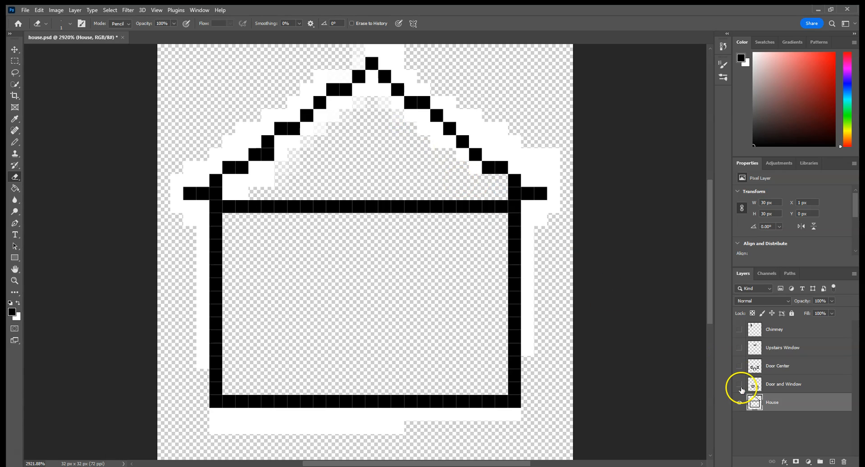
- Make the Door Center, Upstairs Window and Chimney layers visible
{"action": "left_click", "coordinate": [739, 365]}
{"action": "left_click", "coordinate": [739, 347]}
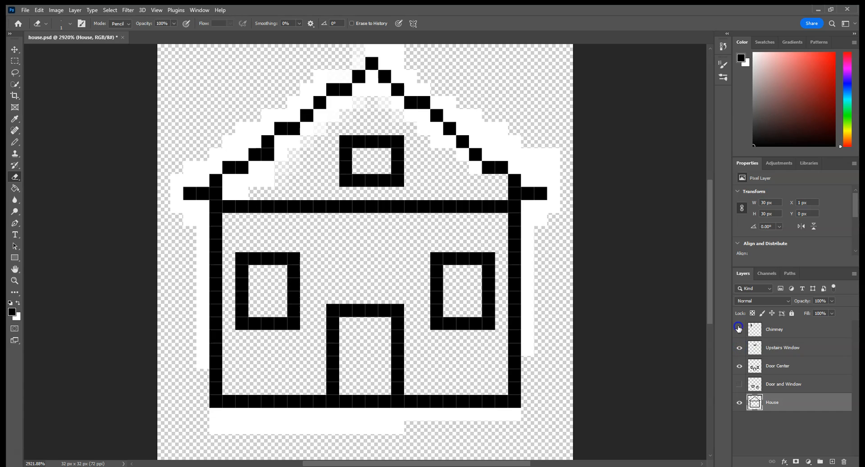
{"action": "left_click", "coordinate": [739, 329]}
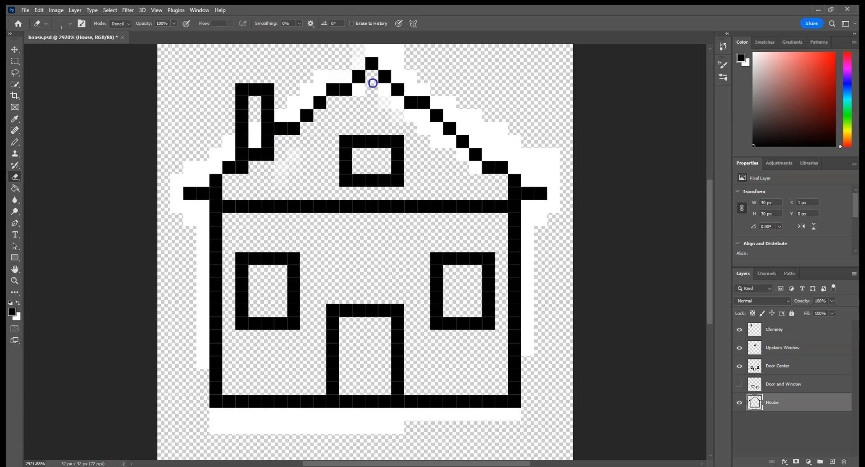
- Erase the white left inside the right roof slope and the white strip beneath the house's base line
{"action": "left_click_drag", "start_coordinate": [379, 95], "coordinate": [432, 137]}
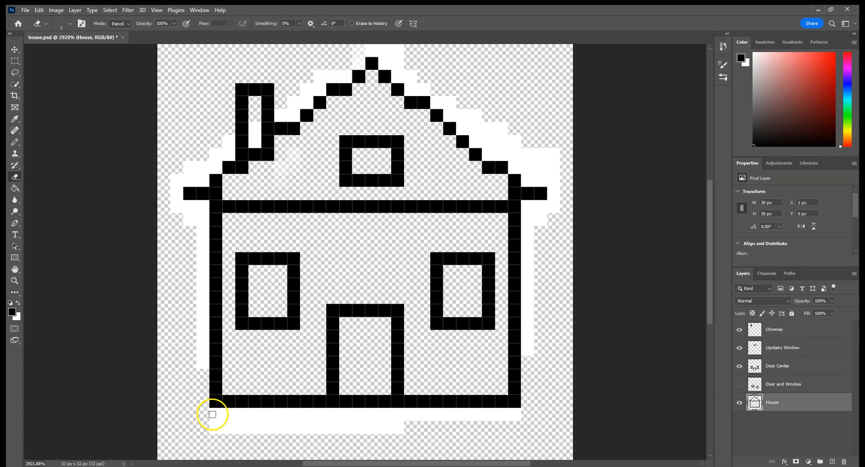
{"action": "left_click_drag", "start_coordinate": [213, 414], "coordinate": [273, 417]}
{"action": "key", "text": "ctrl+z"}
{"action": "mouse_move", "coordinate": [215, 414]}
{"action": "left_mouse_down"}
{"action": "mouse_move", "coordinate": [515, 419]}
{"action": "mouse_move", "coordinate": [358, 416]}
{"action": "left_mouse_up"}
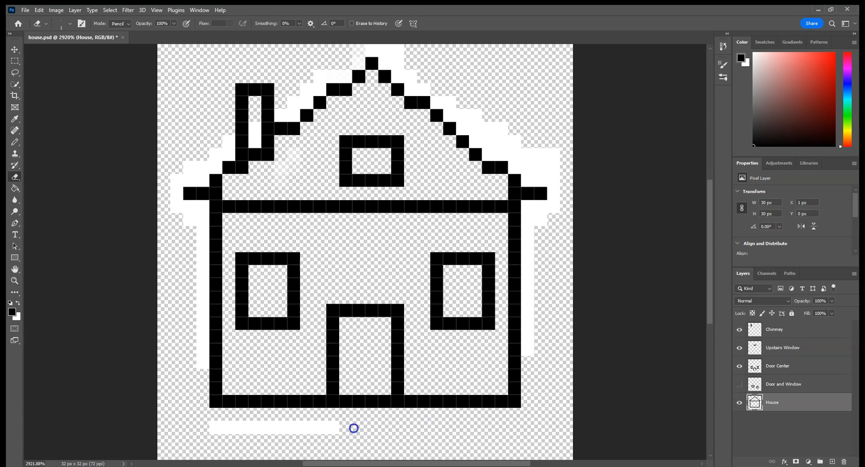
{"action": "left_click", "coordinate": [213, 430], "text": "shift"}
- Erase the white along the outside of the house's left wall and around the left eave
{"action": "left_click", "coordinate": [197, 383]}
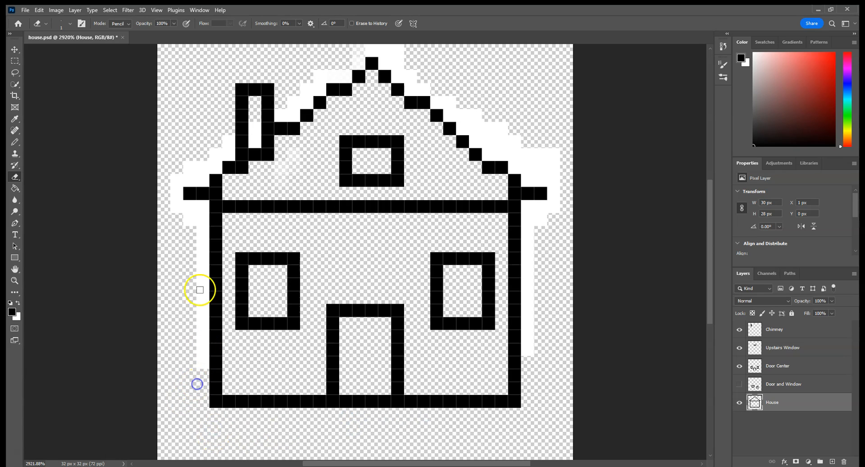
{"action": "left_click", "coordinate": [201, 205], "text": "shift"}
{"action": "left_click", "coordinate": [174, 204], "text": "shift"}
{"action": "left_click", "coordinate": [187, 216]}
{"action": "left_click", "coordinate": [174, 195]}
{"action": "left_click", "coordinate": [174, 180]}
{"action": "left_click_drag", "start_coordinate": [192, 179], "coordinate": [191, 169]}
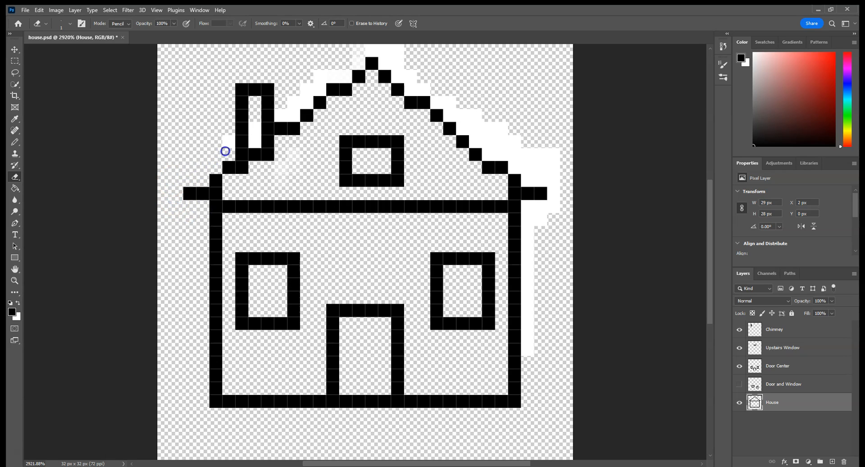
- Erase the white inside the chimney and along the outer edge of both roof slopes, including above the peak
{"action": "left_click_drag", "start_coordinate": [254, 130], "coordinate": [255, 137]}
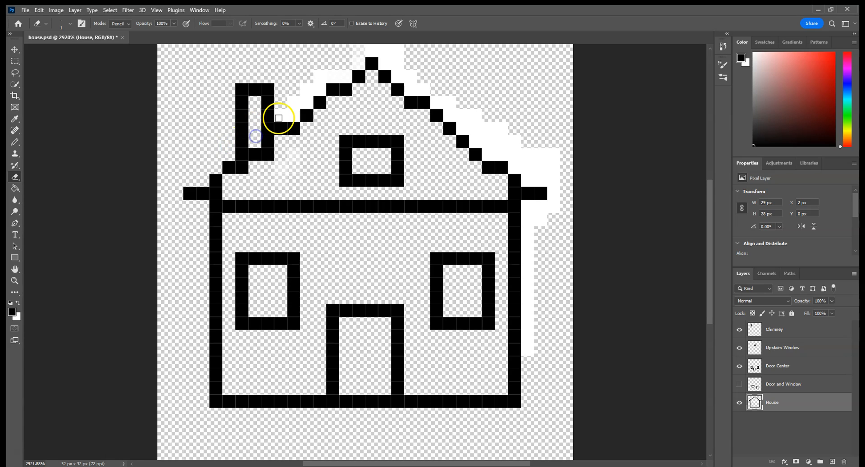
{"action": "left_click_drag", "start_coordinate": [284, 110], "coordinate": [307, 93]}
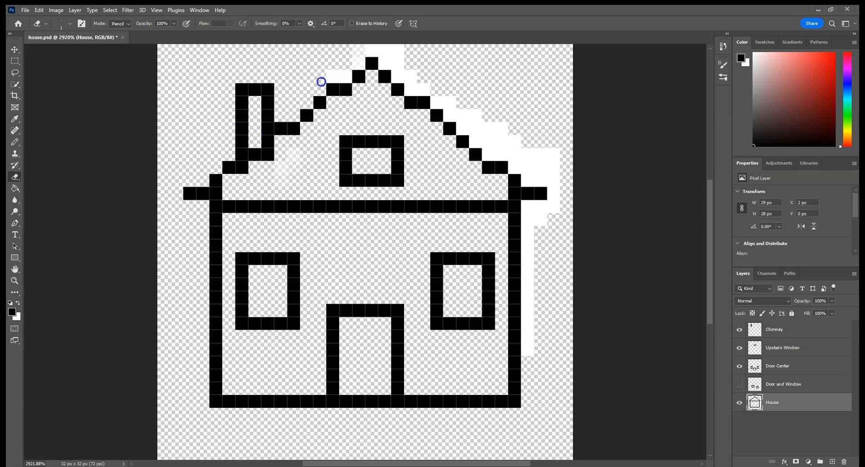
{"action": "mouse_move", "coordinate": [365, 50]}
{"action": "left_mouse_down"}
{"action": "mouse_move", "coordinate": [396, 50]}
{"action": "mouse_move", "coordinate": [387, 61]}
{"action": "mouse_move", "coordinate": [444, 97]}
{"action": "mouse_move", "coordinate": [494, 152]}
{"action": "mouse_move", "coordinate": [475, 114]}
{"action": "mouse_move", "coordinate": [527, 159]}
{"action": "mouse_move", "coordinate": [544, 167]}
{"action": "left_mouse_up"}
{"action": "left_click", "coordinate": [374, 48]}
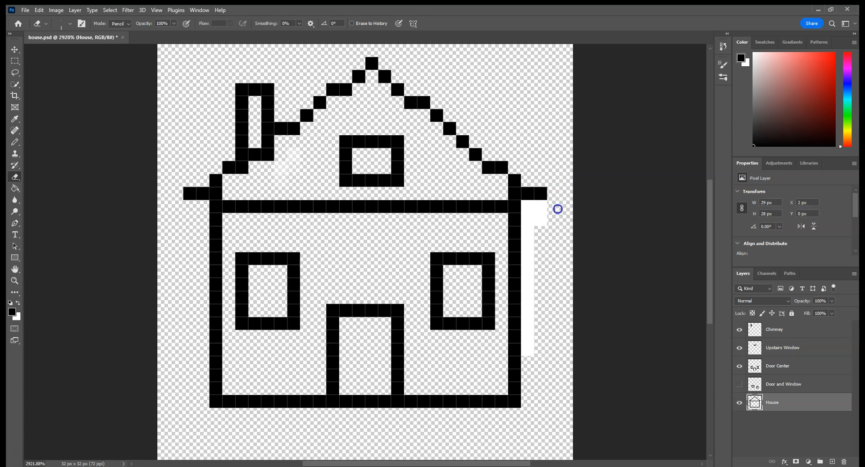
- Erase the remaining white outside the house's right wall and under the right eave
{"action": "mouse_move", "coordinate": [531, 208]}
{"action": "left_mouse_down"}
{"action": "mouse_move", "coordinate": [543, 293]}
{"action": "mouse_move", "coordinate": [527, 353]}
{"action": "left_mouse_up"}
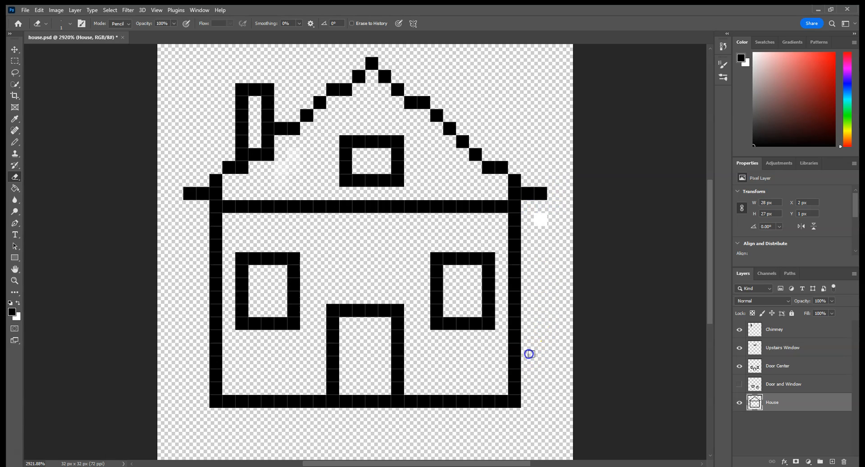
{"action": "left_click_drag", "start_coordinate": [525, 222], "coordinate": [536, 218]}
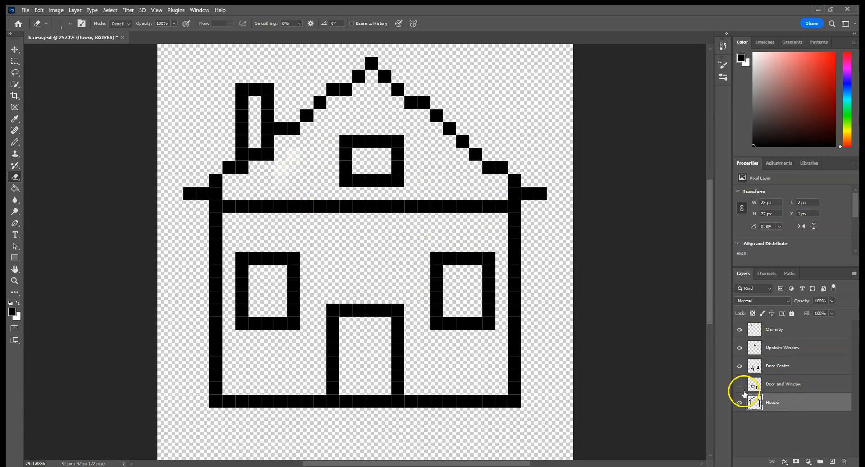
{"action": "left_click", "coordinate": [440, 285]}
{"action": "left_click", "coordinate": [417, 287]}
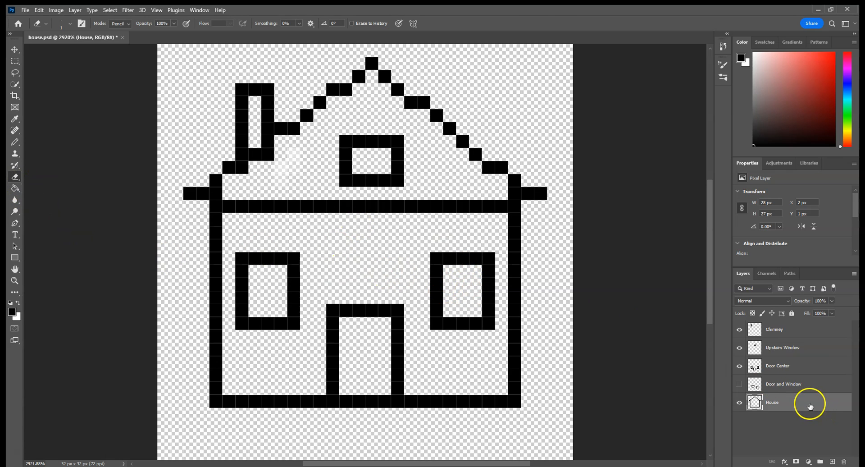
- Fill the house's lower floor and attic with purple #4c13c1 using the Paint Bucket tool
{"action": "left_click", "coordinate": [14, 190]}
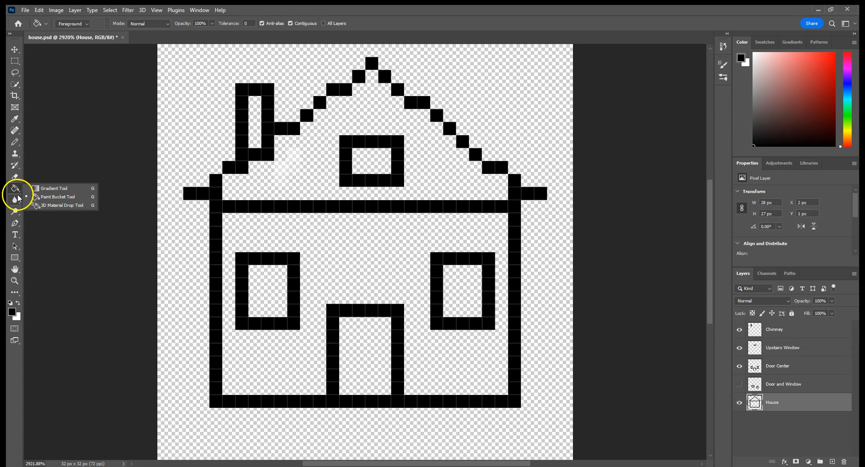
{"action": "left_click", "coordinate": [47, 198]}
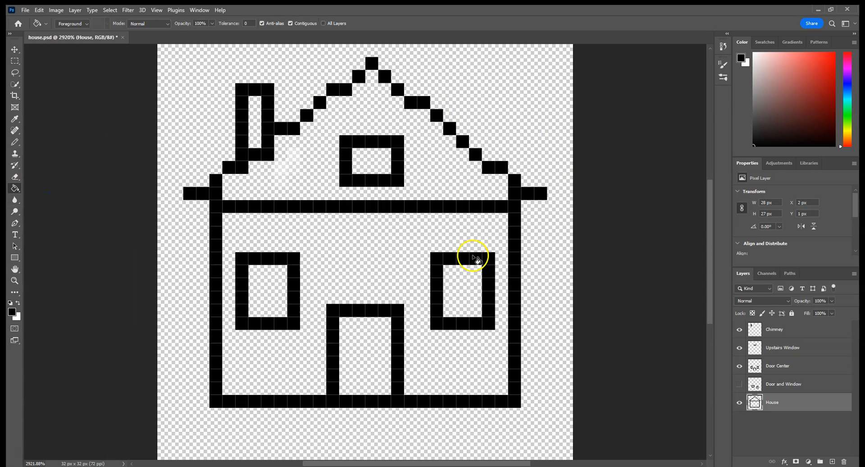
{"action": "left_click", "coordinate": [10, 312]}
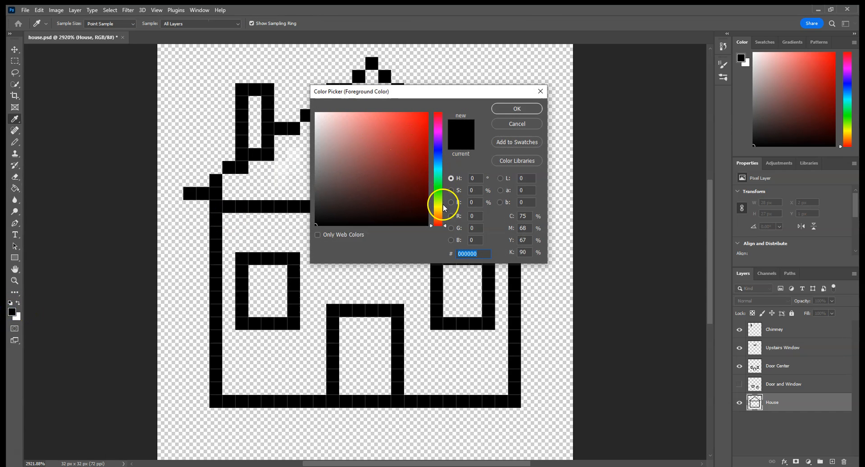
{"action": "left_click_drag", "start_coordinate": [439, 139], "coordinate": [439, 143]}
{"action": "left_click", "coordinate": [416, 140]}
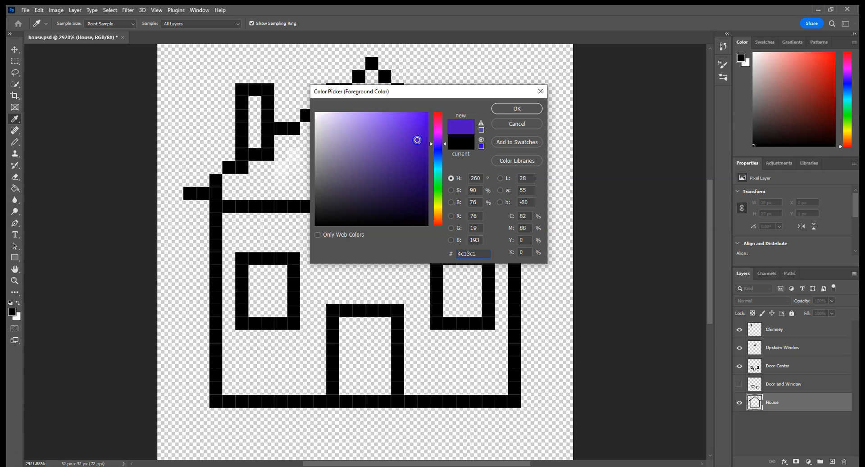
{"action": "left_click", "coordinate": [517, 109]}
{"action": "key", "text": "g"}
{"action": "left_click", "coordinate": [387, 235]}
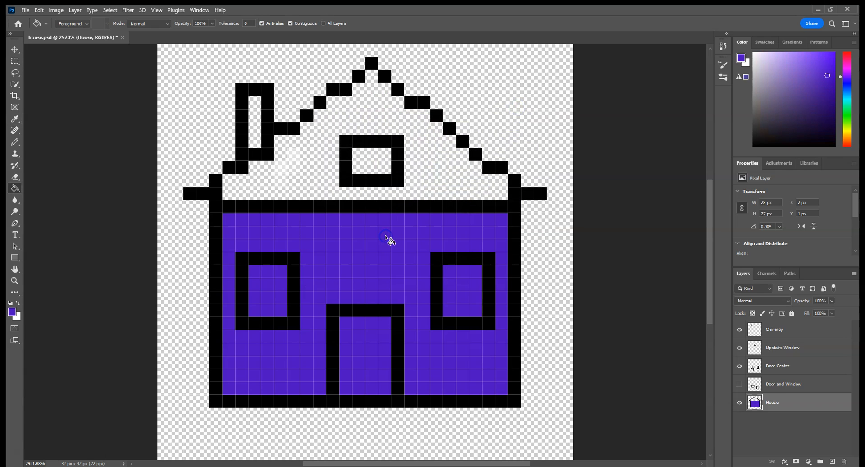
{"action": "left_click", "coordinate": [429, 172]}
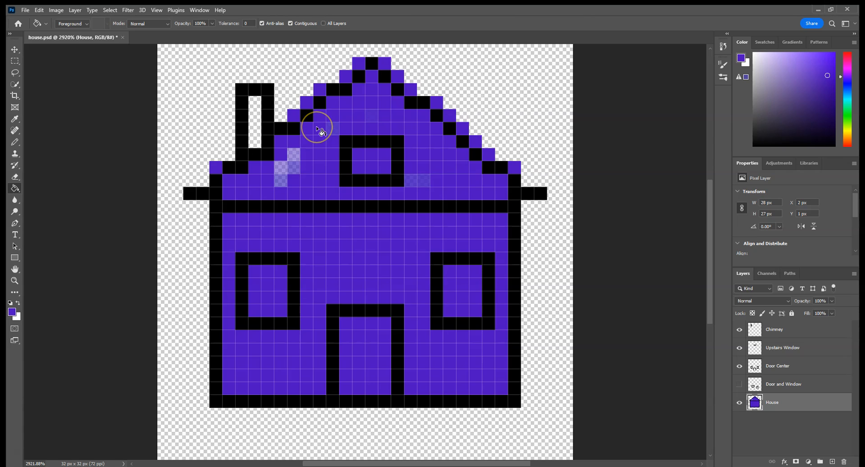
- Erase the unevenly coloured pixels in the attic, below the chimney and beside the upstairs window
{"action": "left_click", "coordinate": [21, 175]}
{"action": "left_click_drag", "start_coordinate": [296, 155], "coordinate": [280, 177]}
{"action": "left_click", "coordinate": [332, 128]}
{"action": "left_click_drag", "start_coordinate": [424, 181], "coordinate": [412, 181]}
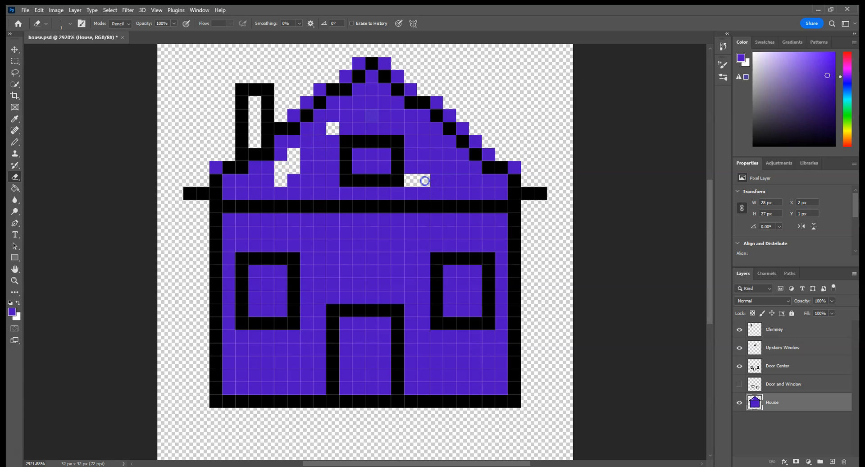
- Erase the purple pixels that spilled outside the black outline along both roof slopes
{"action": "left_click", "coordinate": [216, 167]}
{"action": "left_click", "coordinate": [290, 113]}
{"action": "left_click", "coordinate": [321, 89]}
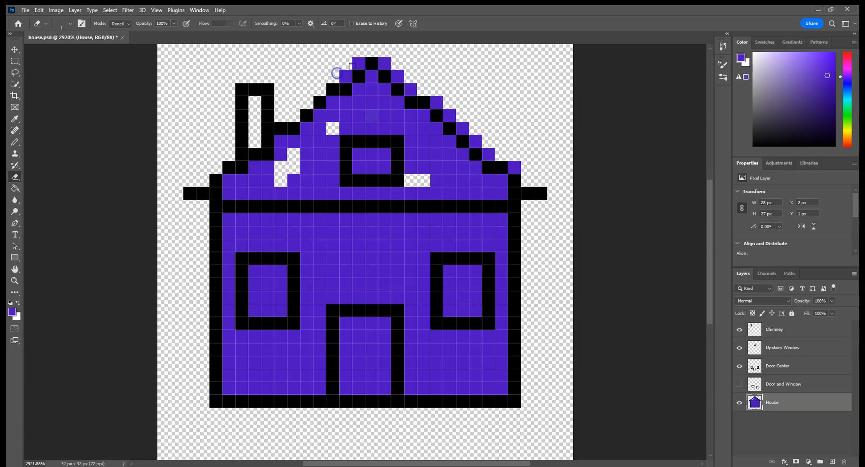
{"action": "left_click", "coordinate": [358, 61]}
{"action": "left_click", "coordinate": [388, 62]}
{"action": "left_click", "coordinate": [402, 72]}
{"action": "left_click", "coordinate": [439, 98]}
{"action": "left_click", "coordinate": [449, 112]}
{"action": "left_click", "coordinate": [413, 88]}
{"action": "left_click", "coordinate": [465, 128]}
{"action": "left_click", "coordinate": [476, 141]}
{"action": "left_click", "coordinate": [490, 153]}
{"action": "left_click", "coordinate": [513, 167]}
- Paint the empty pixels in the attic with the same purple using the Pencil tool
{"action": "left_click", "coordinate": [417, 185]}
{"action": "key", "text": "b"}
{"action": "left_click", "coordinate": [424, 181]}
{"action": "left_click", "coordinate": [412, 182]}
{"action": "left_click", "coordinate": [349, 143]}
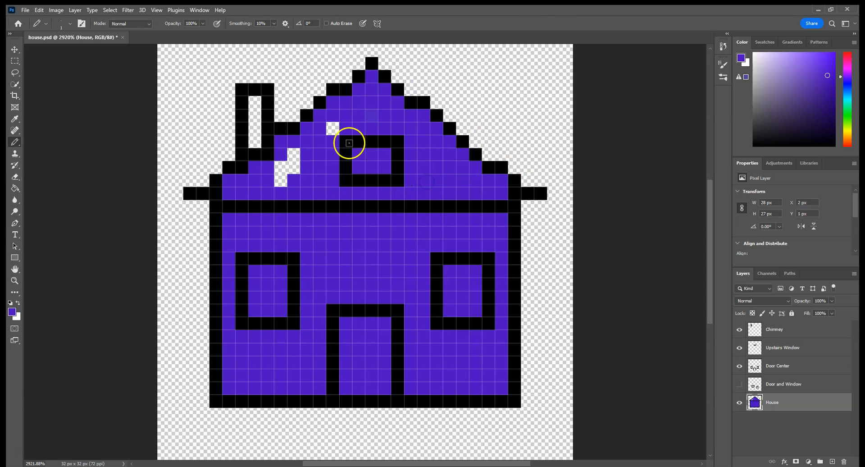
{"action": "left_click", "coordinate": [301, 160]}
{"action": "left_click", "coordinate": [284, 177]}
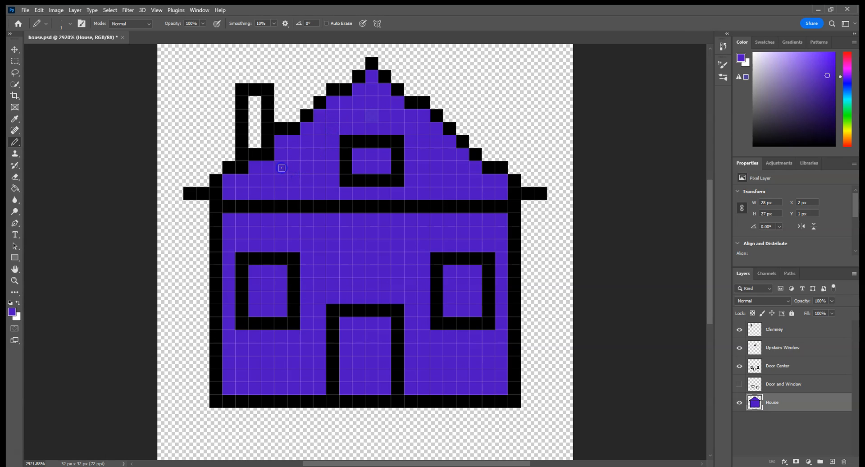
- Set the foreground colour to red #c11340 and paint the inside of the chimney with it
{"action": "left_click", "coordinate": [12, 312]}
{"action": "left_click", "coordinate": [435, 118]}
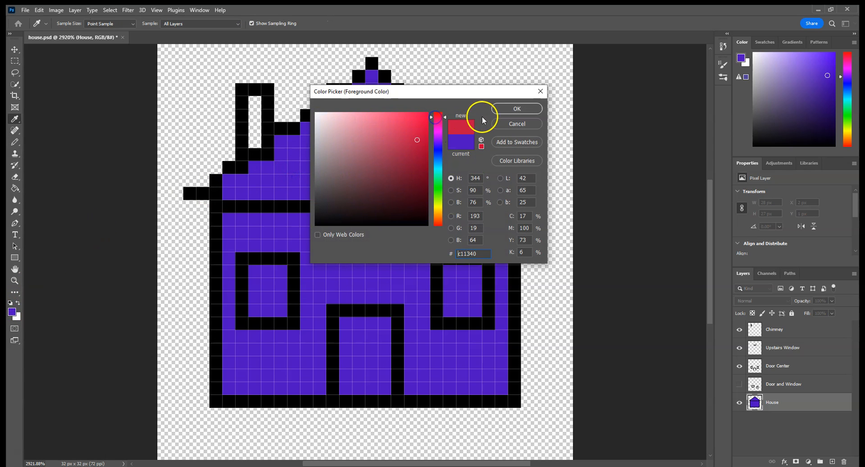
{"action": "left_click", "coordinate": [504, 109]}
{"action": "left_click_drag", "start_coordinate": [253, 140], "coordinate": [254, 105]}
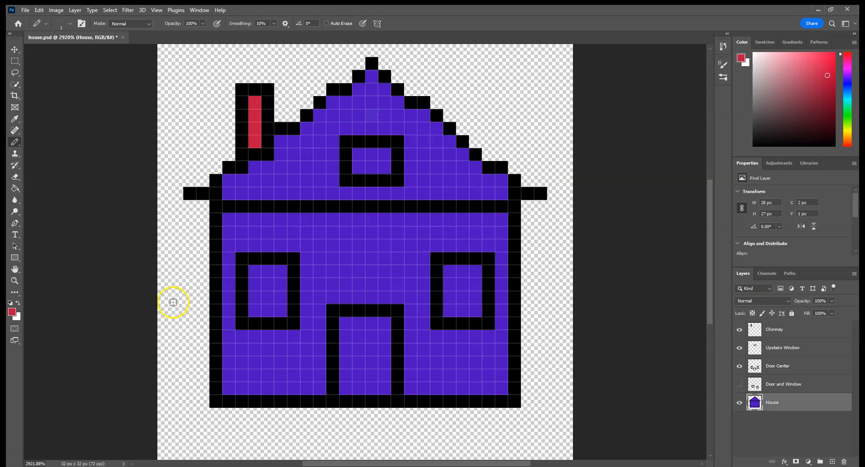
- Set the foreground colour to a cyan-blue and paint the panes of both lower windows and the upstairs window
{"action": "left_click", "coordinate": [11, 311]}
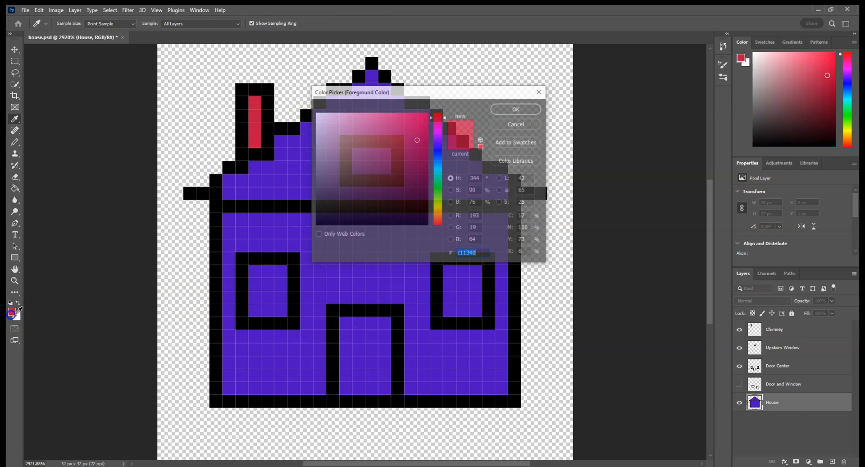
{"action": "left_click", "coordinate": [439, 166]}
{"action": "left_click", "coordinate": [508, 110]}
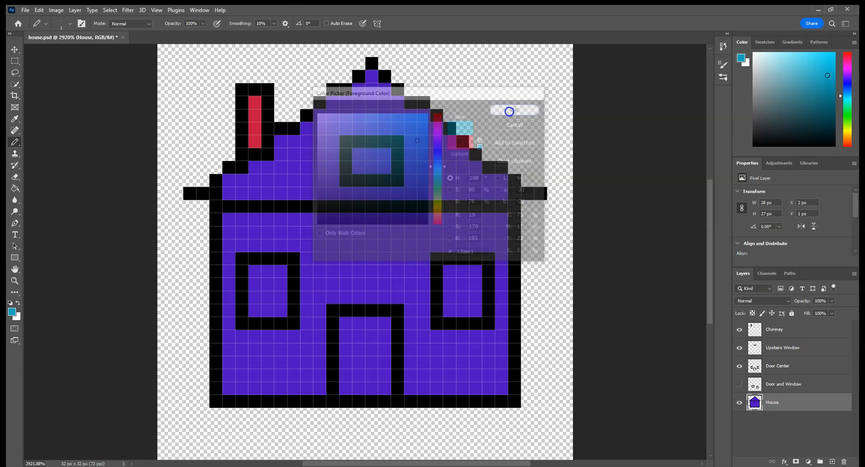
{"action": "left_click_drag", "start_coordinate": [255, 271], "coordinate": [275, 307]}
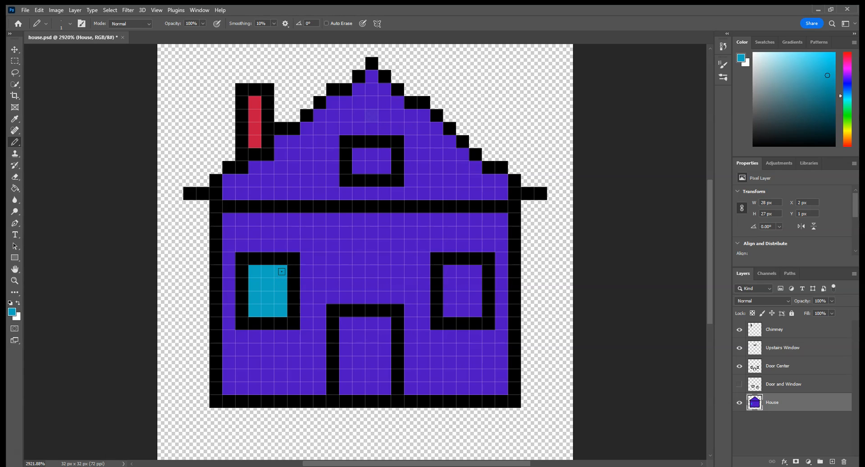
{"action": "mouse_move", "coordinate": [450, 271]}
{"action": "left_mouse_down"}
{"action": "mouse_move", "coordinate": [474, 286]}
{"action": "mouse_move", "coordinate": [470, 306]}
{"action": "mouse_move", "coordinate": [458, 308]}
{"action": "mouse_move", "coordinate": [463, 285]}
{"action": "left_mouse_up"}
{"action": "left_click", "coordinate": [362, 159]}
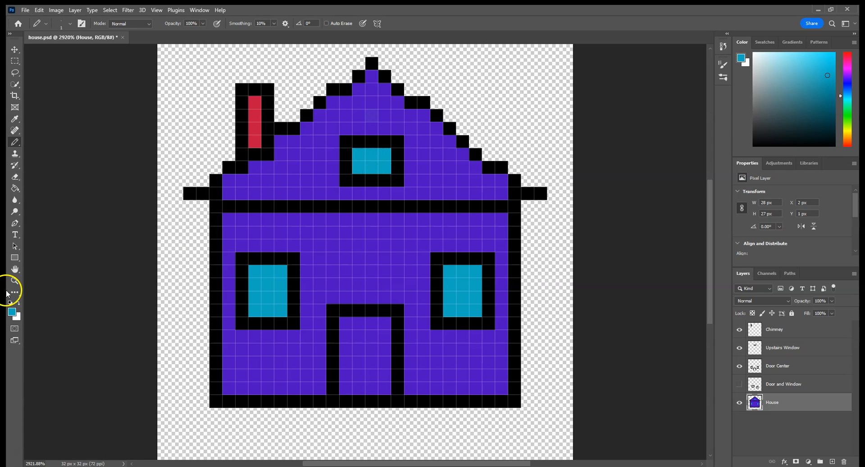
- Set the foreground colour to a muted reddish brown and paint the door with it
{"action": "left_click", "coordinate": [13, 312]}
{"action": "left_click_drag", "start_coordinate": [440, 139], "coordinate": [438, 115]}
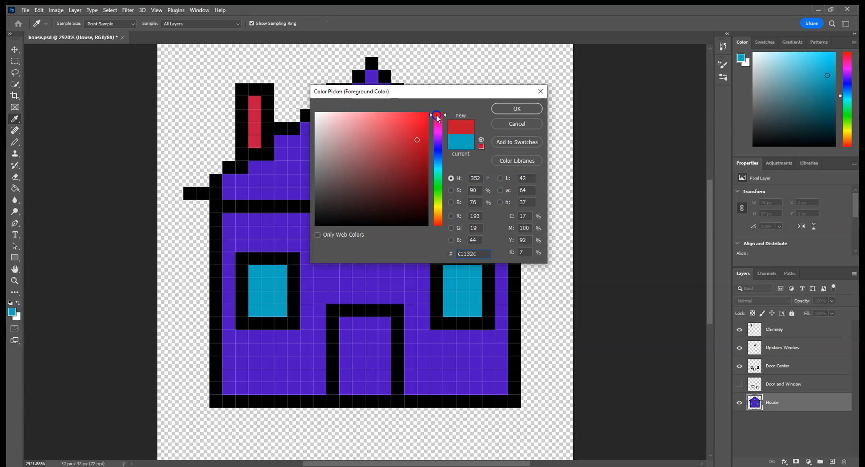
{"action": "left_click", "coordinate": [341, 148]}
{"action": "left_click", "coordinate": [349, 166]}
{"action": "left_click", "coordinate": [517, 108]}
{"action": "mouse_move", "coordinate": [373, 325]}
{"action": "left_mouse_down"}
{"action": "mouse_move", "coordinate": [379, 377]}
{"action": "mouse_move", "coordinate": [351, 384]}
{"action": "mouse_move", "coordinate": [349, 347]}
{"action": "mouse_move", "coordinate": [359, 338]}
{"action": "mouse_move", "coordinate": [360, 369]}
{"action": "left_mouse_up"}
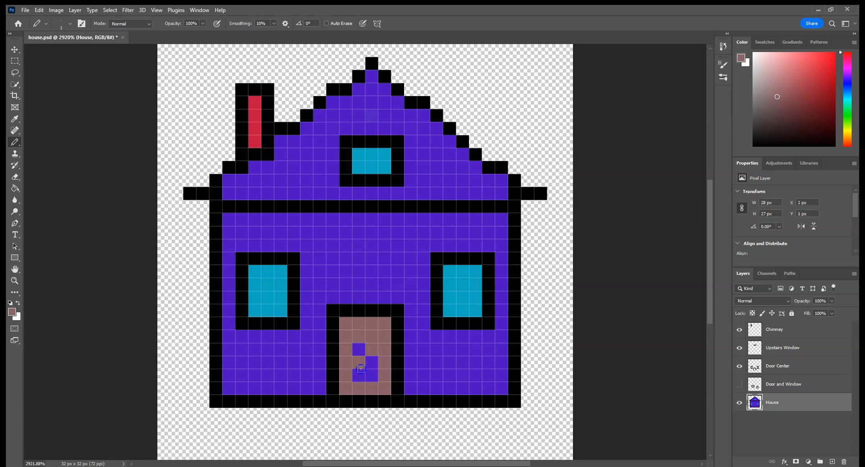